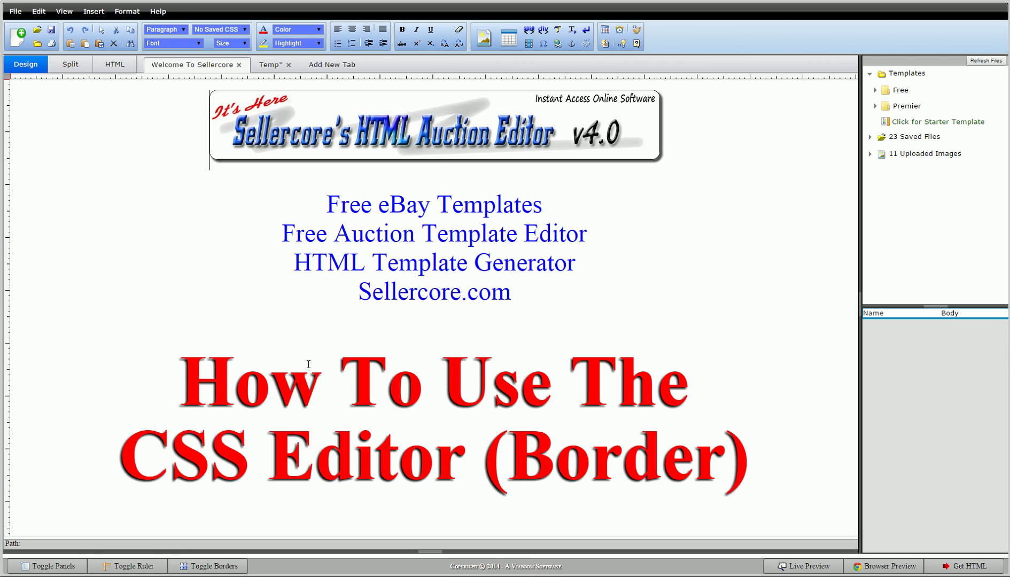
Switch to the Temp document, select its 'Sellercore CSS is Awesome!' div, and check the HTML source.
{"action": "left_click", "coordinate": [271, 65]}
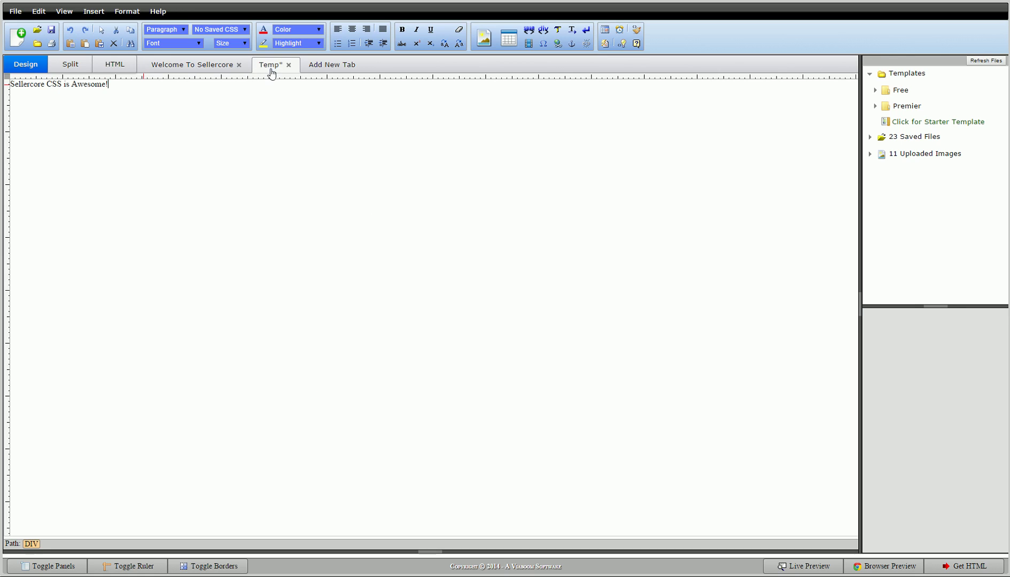
{"action": "left_click", "coordinate": [126, 87]}
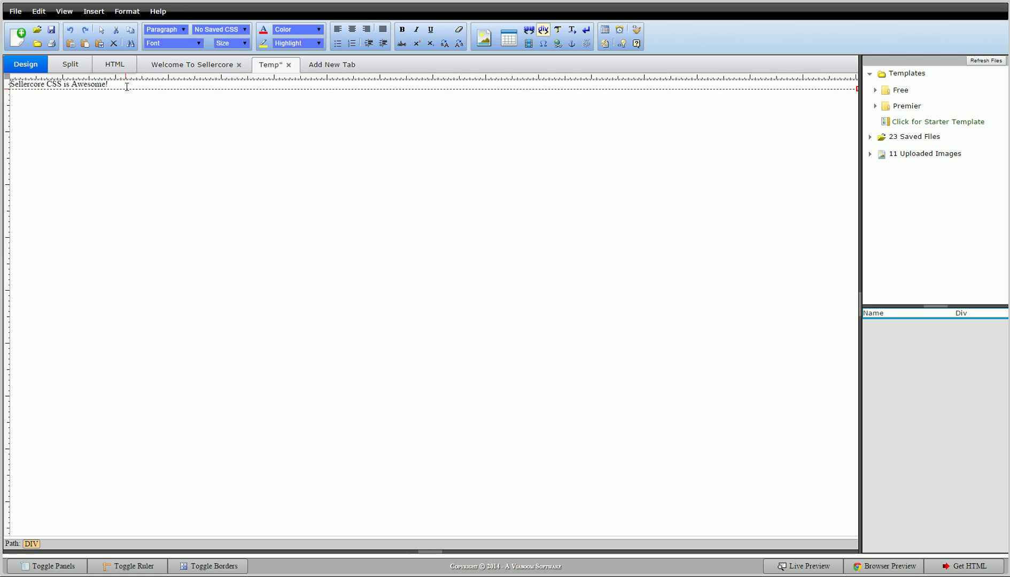
{"action": "left_click", "coordinate": [104, 61]}
{"action": "left_click", "coordinate": [28, 63]}
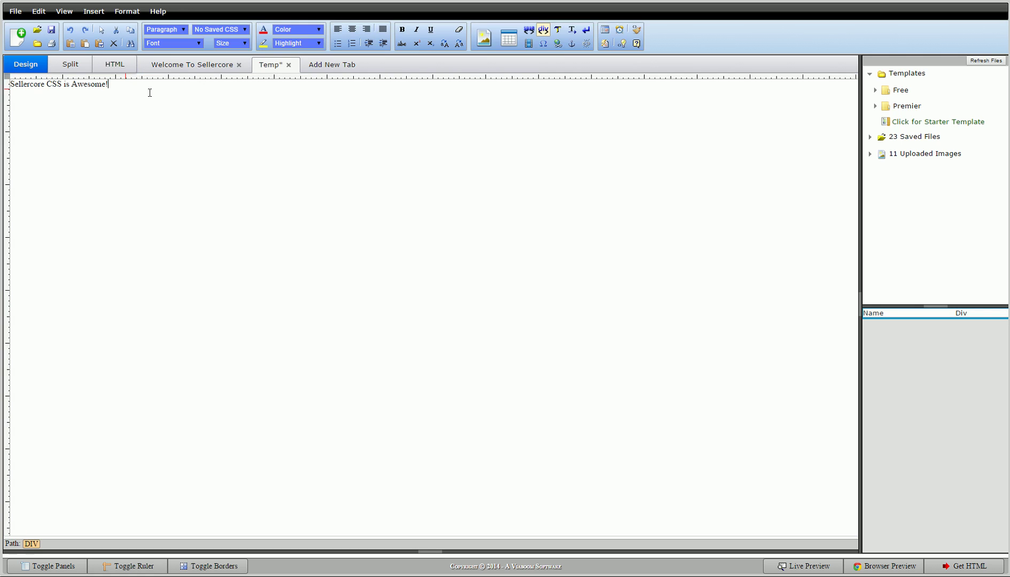
Open Edit CSS Style from the div's right-click menu and show the Border tab.
{"action": "right_click", "coordinate": [135, 83]}
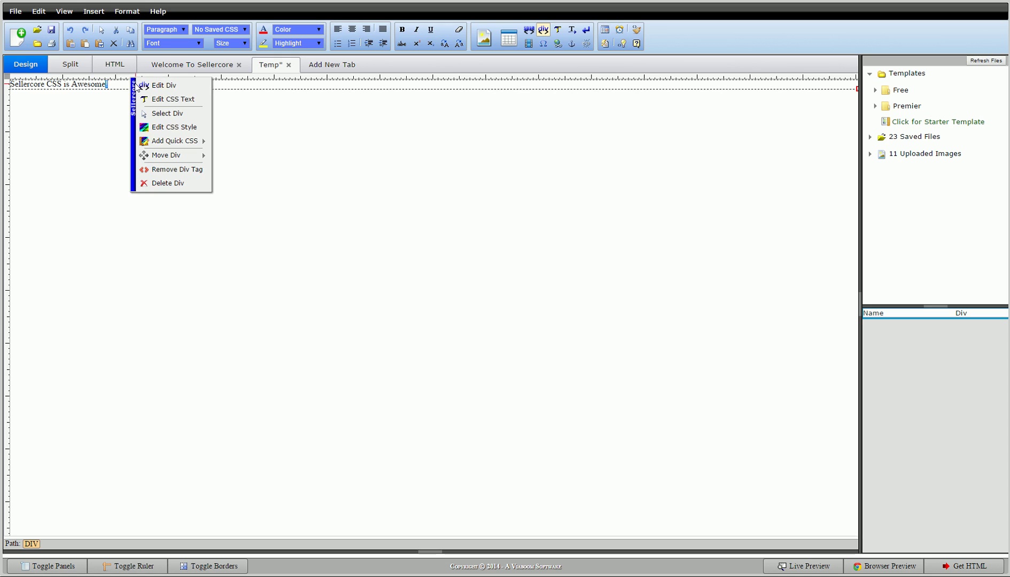
{"action": "left_click", "coordinate": [173, 129]}
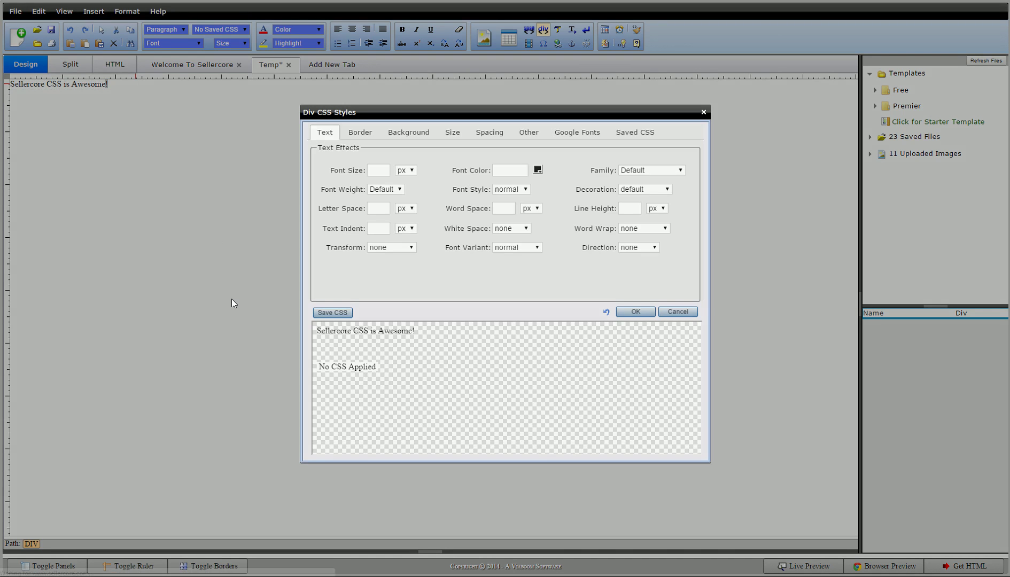
{"action": "left_click", "coordinate": [355, 133]}
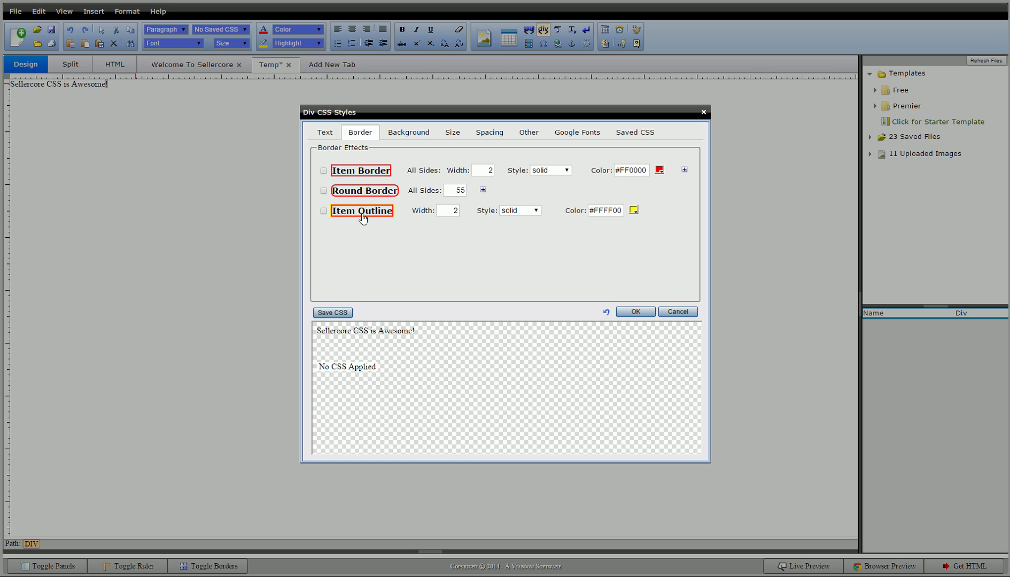
Enable Item Border on the div with a width of 8.
{"action": "left_click", "coordinate": [360, 174]}
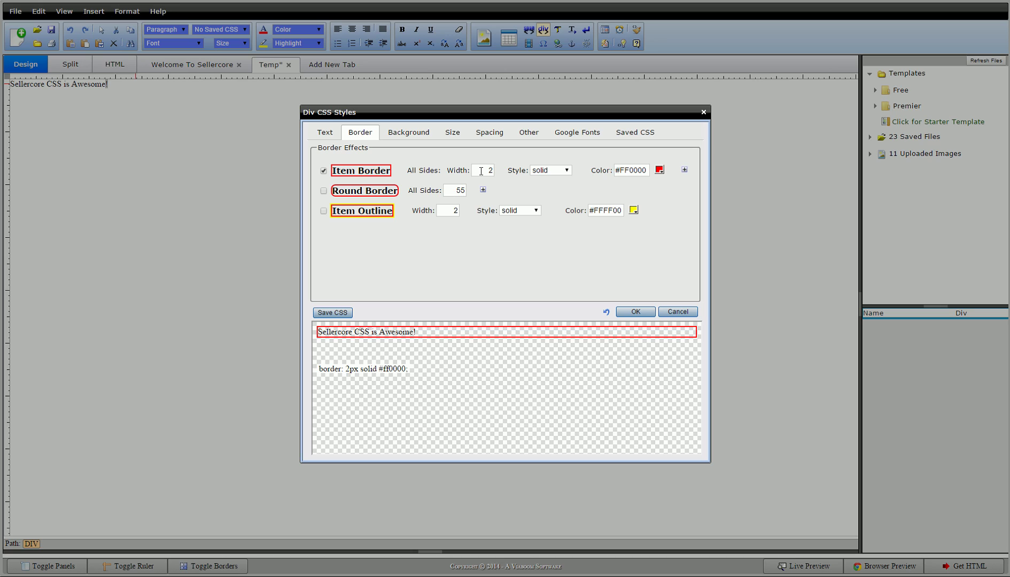
{"action": "left_click", "coordinate": [485, 170]}
{"action": "type", "text": "8"}
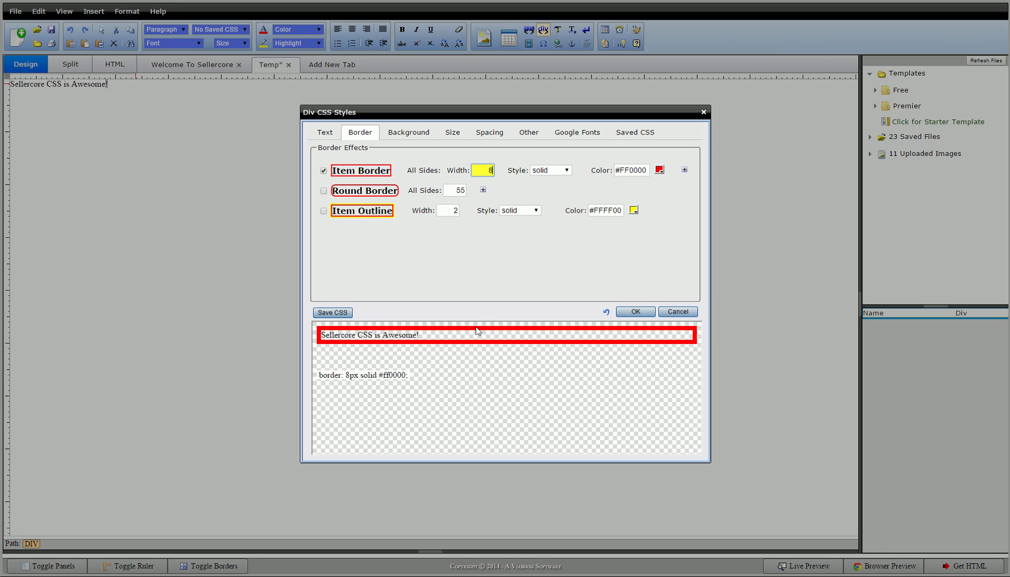
Try the dotted, dashed, double and ridge border styles, then settle on solid.
{"action": "left_click", "coordinate": [543, 172]}
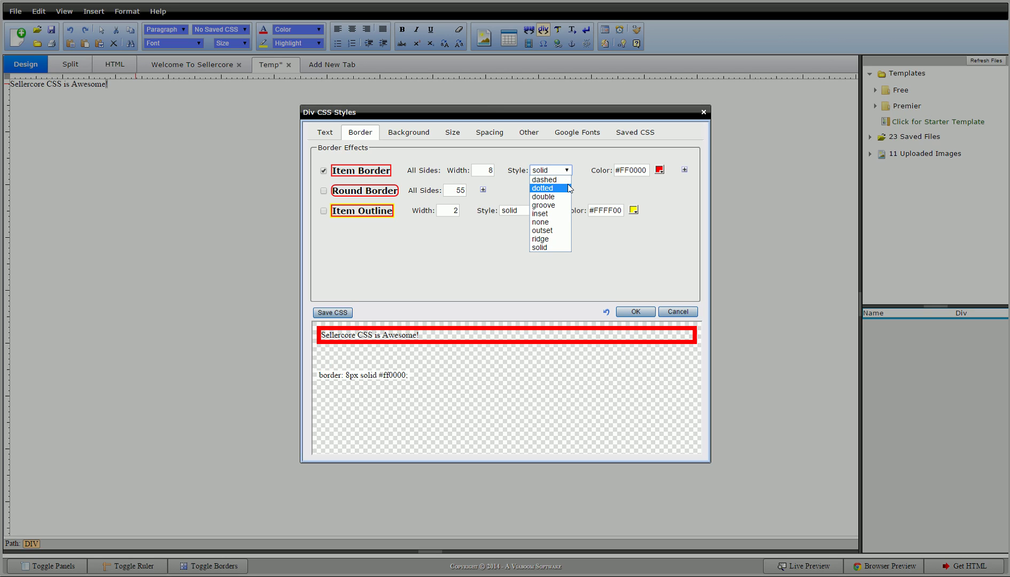
{"action": "left_click", "coordinate": [550, 190]}
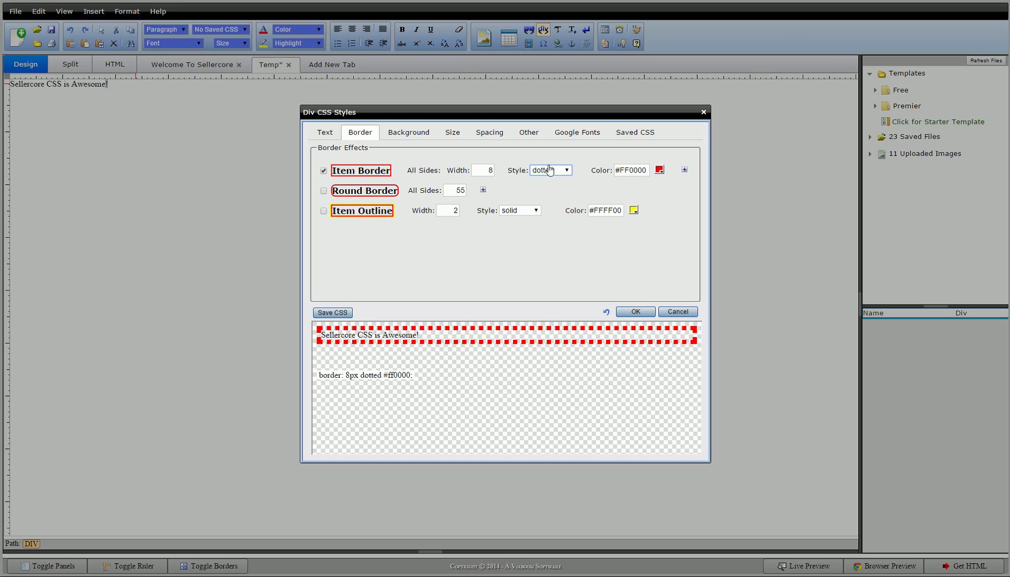
{"action": "left_click", "coordinate": [549, 171]}
{"action": "left_click", "coordinate": [548, 179]}
{"action": "left_click", "coordinate": [549, 171]}
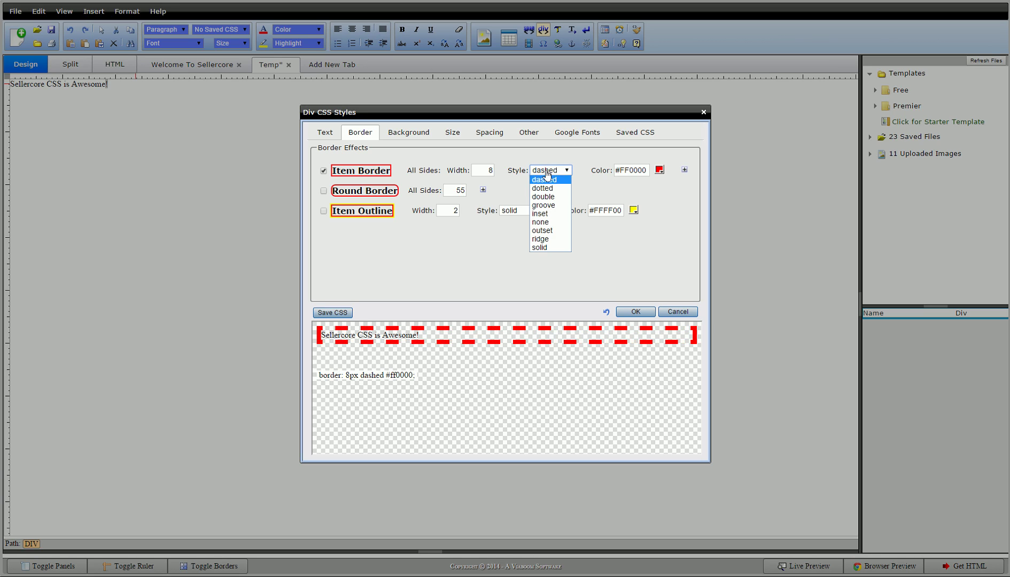
{"action": "left_click", "coordinate": [544, 196]}
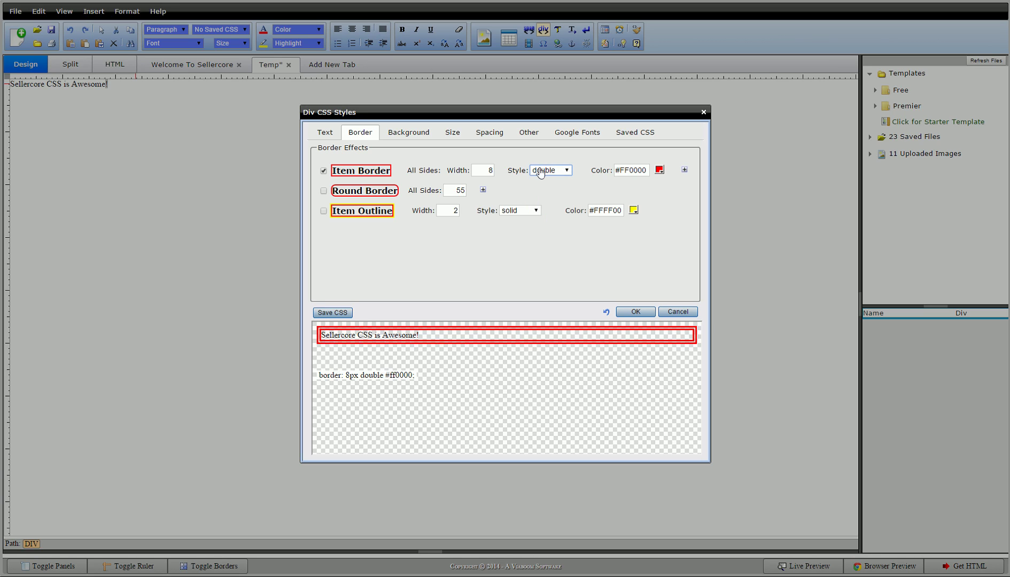
{"action": "left_click", "coordinate": [549, 171]}
{"action": "left_click", "coordinate": [551, 239]}
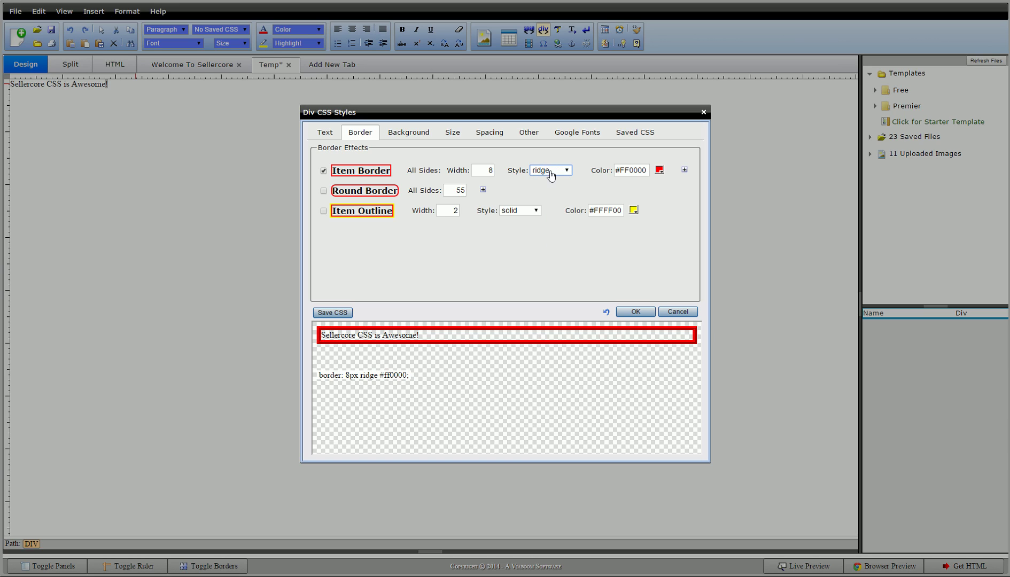
{"action": "left_click", "coordinate": [553, 171]}
{"action": "left_click", "coordinate": [552, 249]}
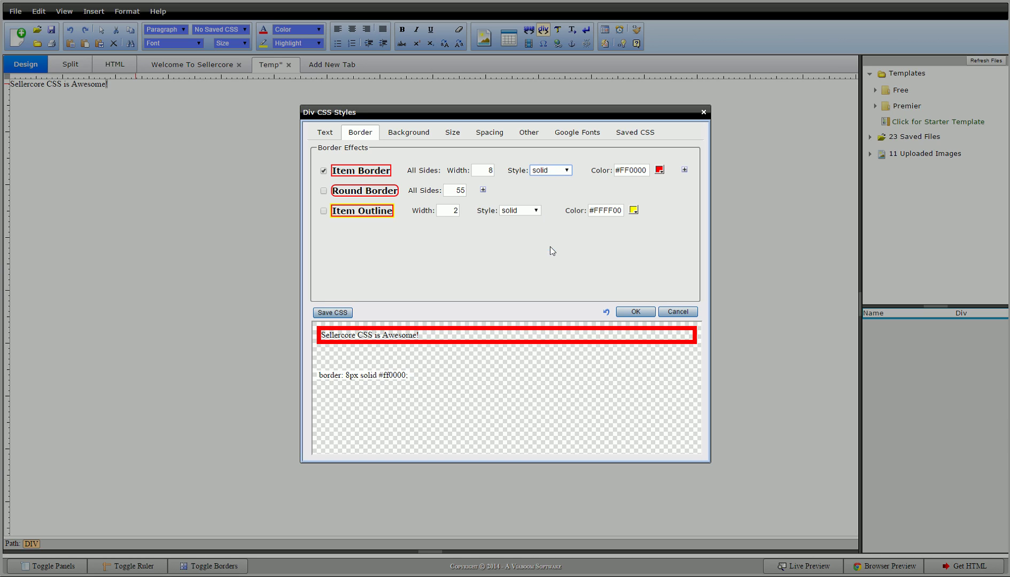
{"action": "left_click", "coordinate": [551, 171]}
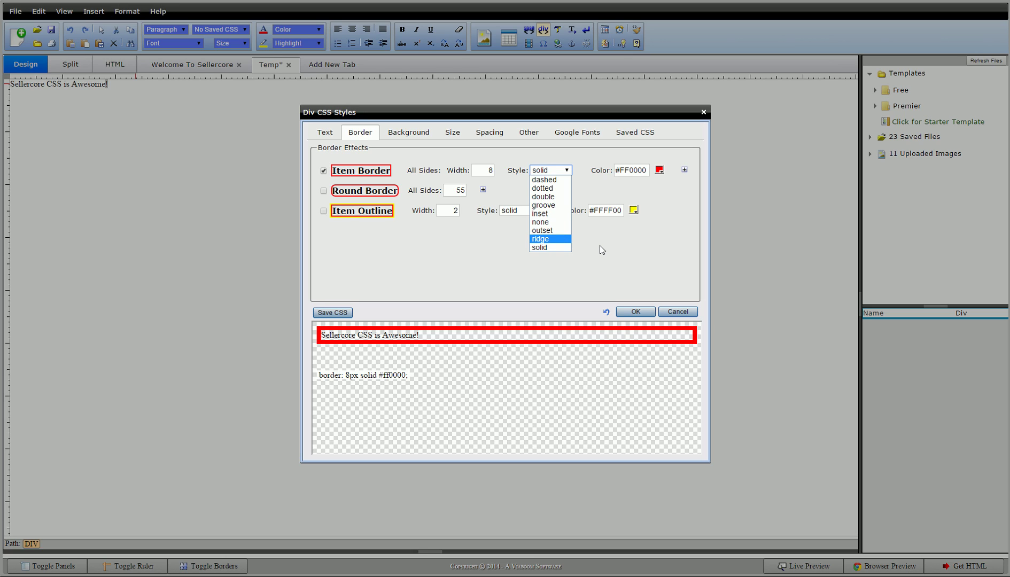
{"action": "left_click", "coordinate": [552, 249]}
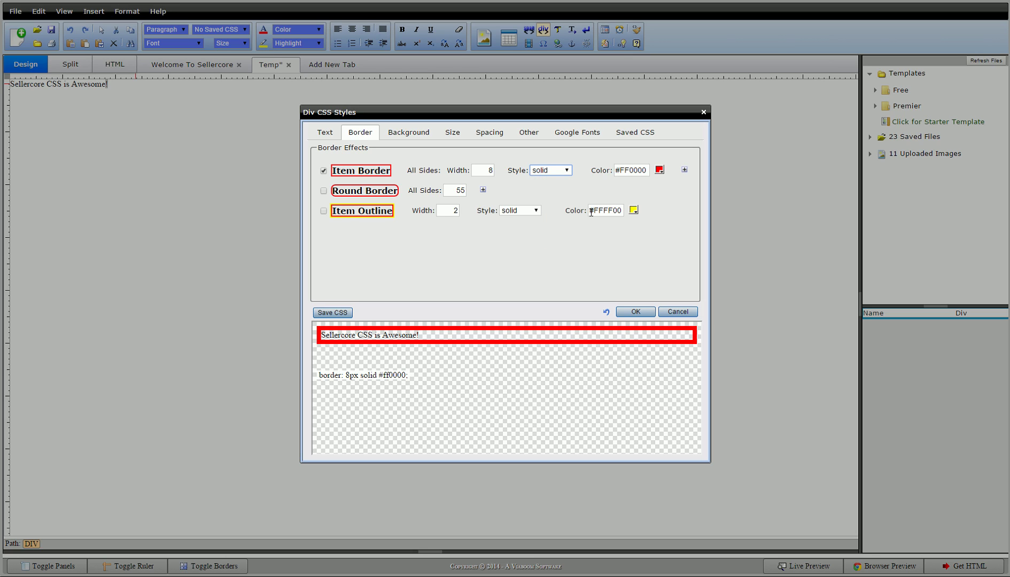
Expand the per-side border fields and set the right and left widths to 18.
{"action": "left_click", "coordinate": [684, 170]}
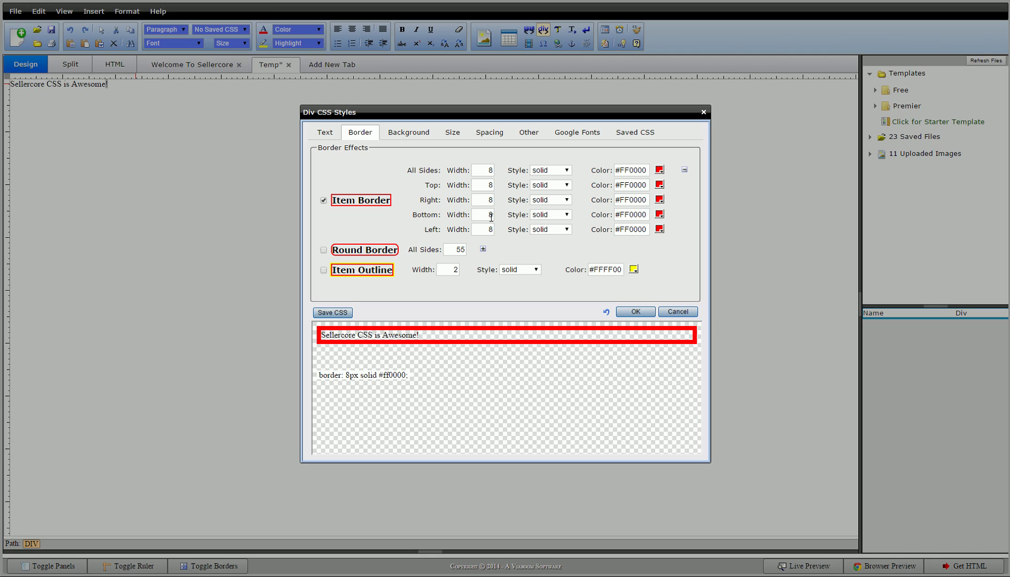
{"action": "left_click", "coordinate": [480, 201]}
{"action": "type", "text": "1"}
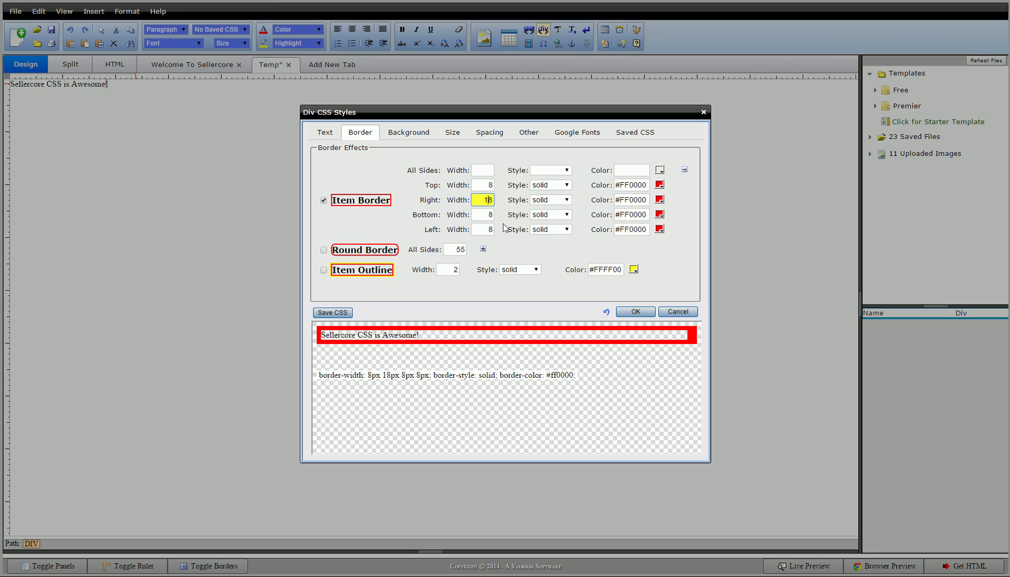
{"action": "left_click", "coordinate": [483, 228]}
{"action": "type", "text": "1"}
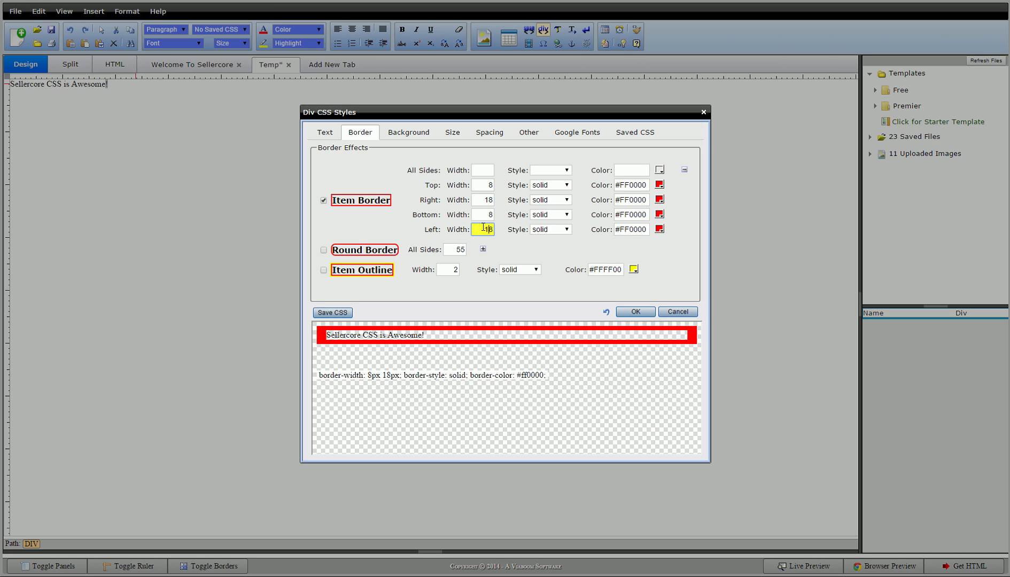
Make the top border dotted and the bottom border double.
{"action": "left_click", "coordinate": [556, 186]}
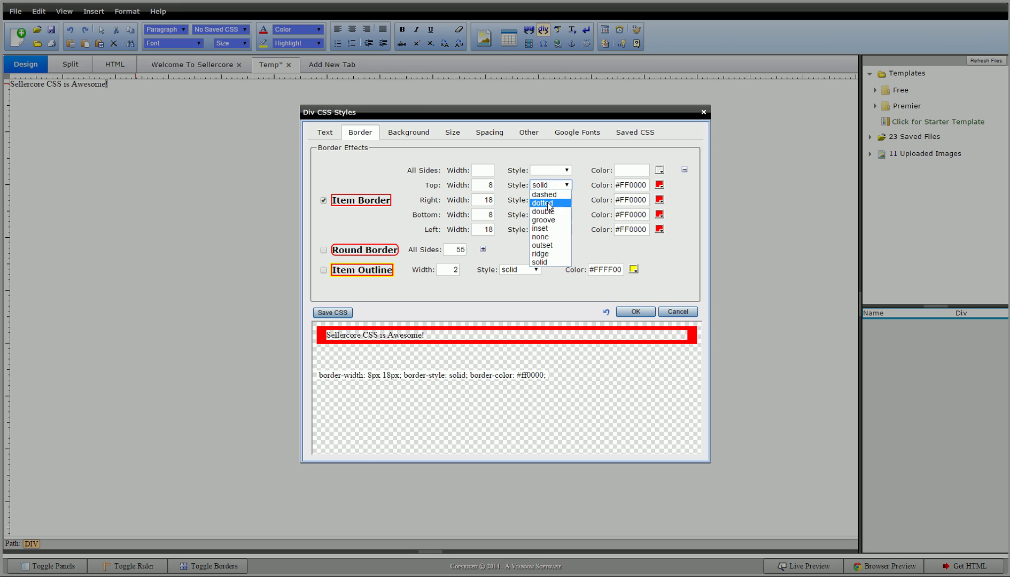
{"action": "key", "text": "Escape"}
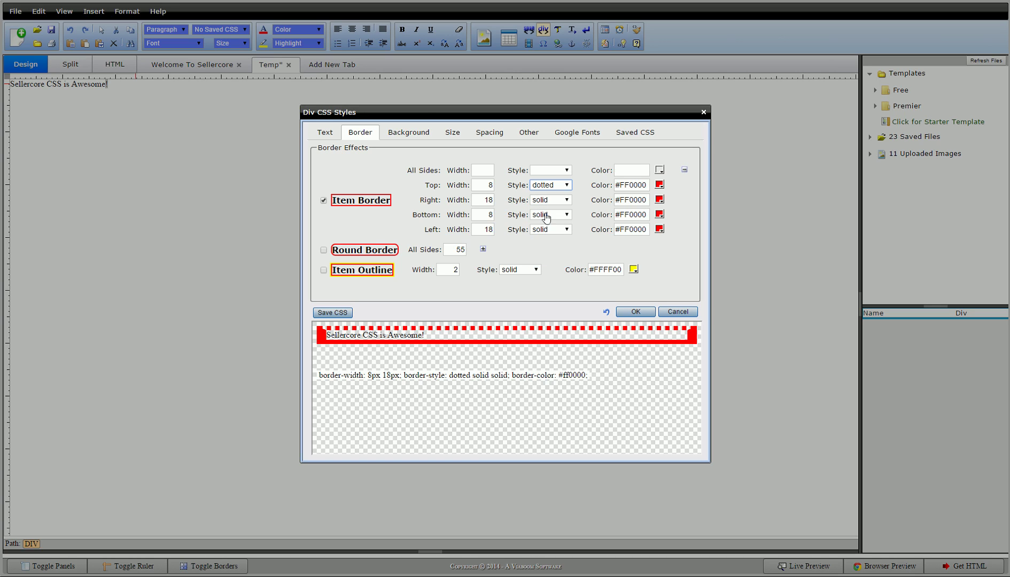
{"action": "left_click", "coordinate": [547, 215]}
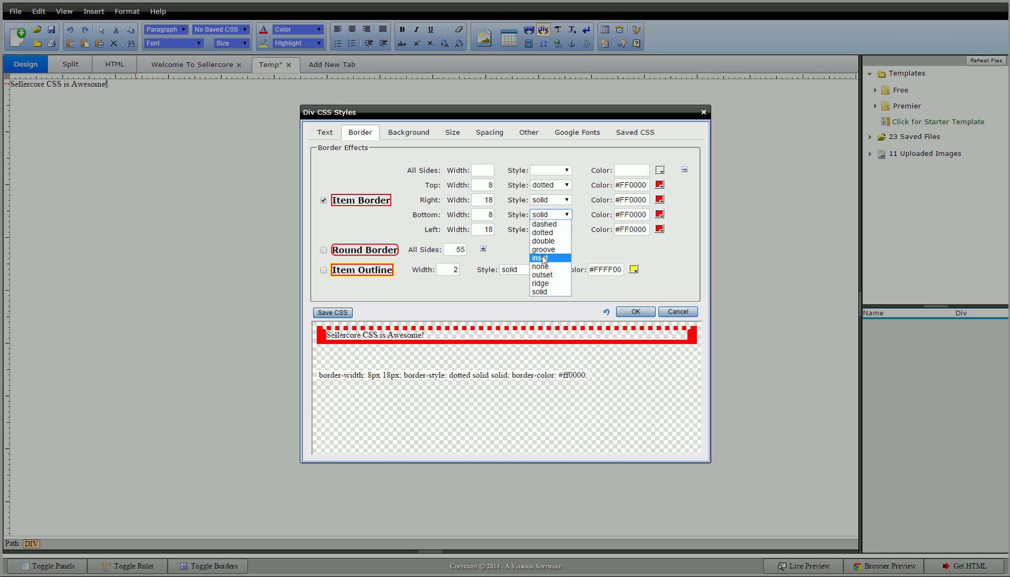
{"action": "left_click", "coordinate": [552, 241]}
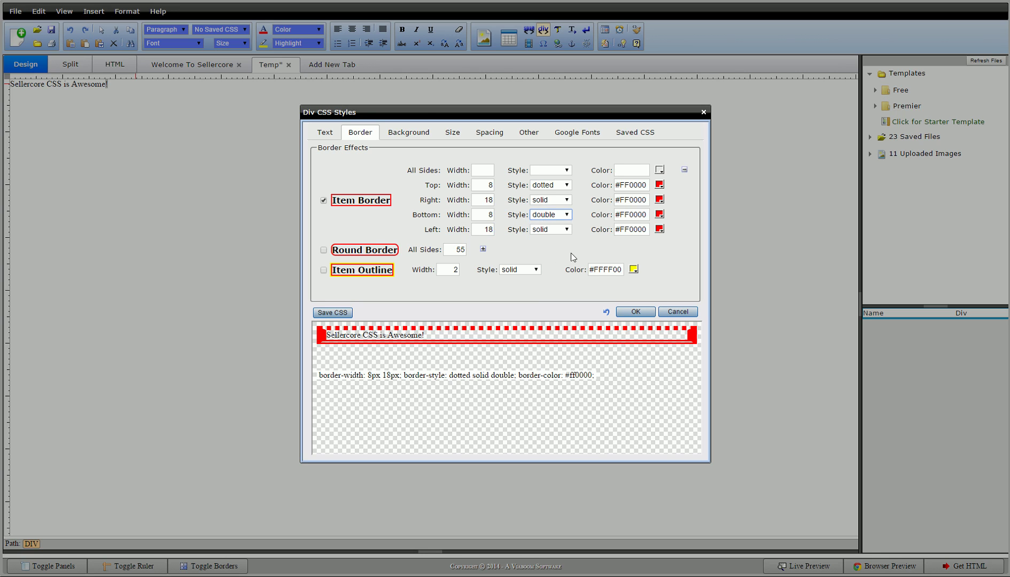
Color the bottom border dark blue #0013A5.
{"action": "left_click", "coordinate": [659, 214]}
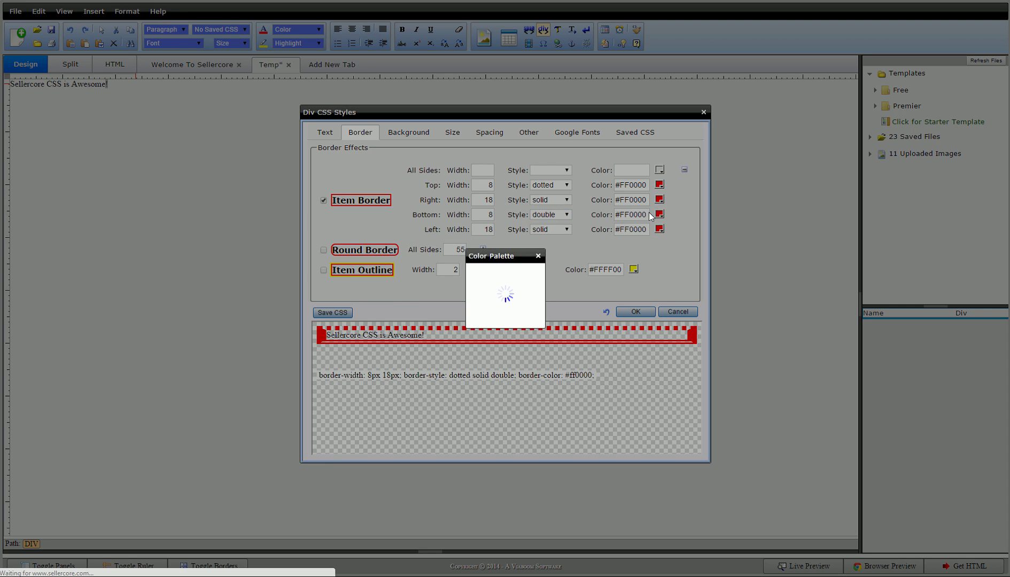
{"action": "left_click", "coordinate": [558, 241]}
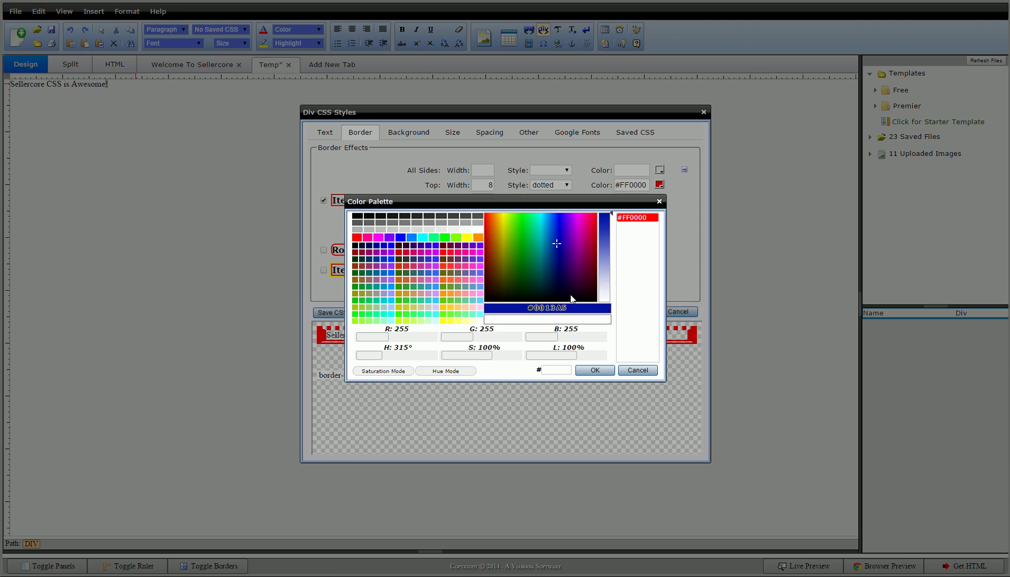
{"action": "left_click", "coordinate": [595, 370]}
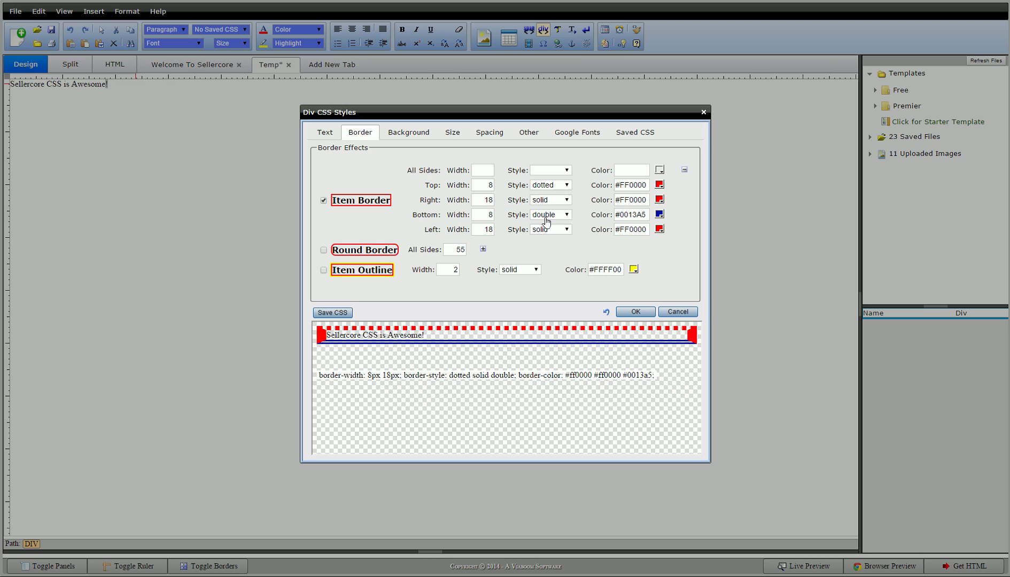
Set the right and left border styles to none.
{"action": "left_click", "coordinate": [552, 200]}
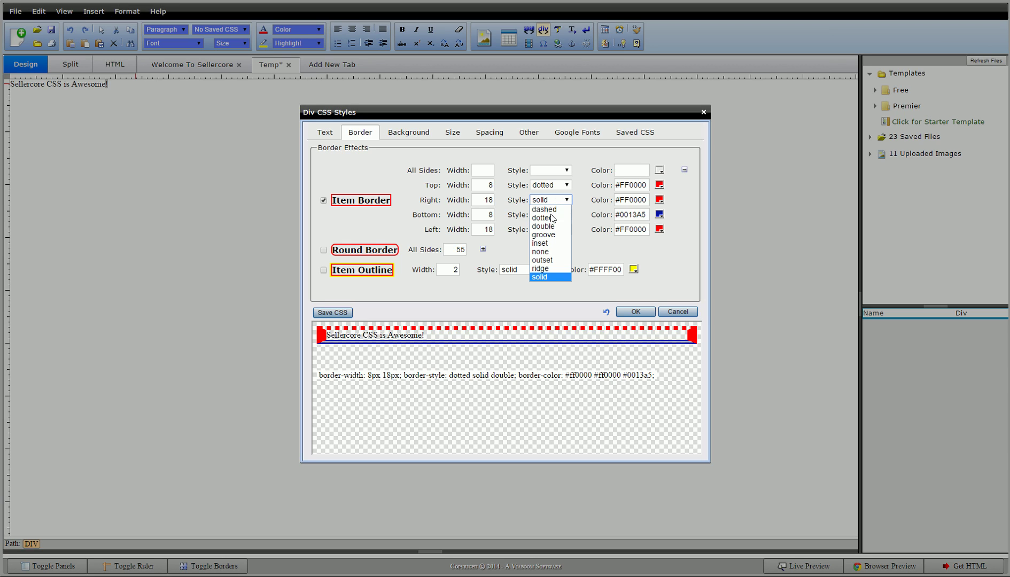
{"action": "left_click", "coordinate": [550, 252]}
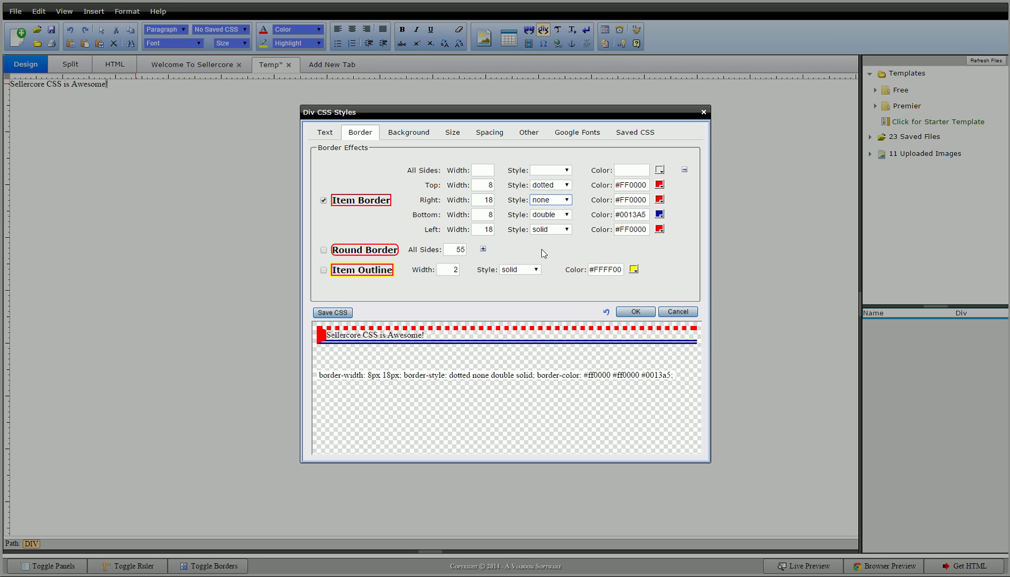
{"action": "left_click", "coordinate": [545, 230]}
{"action": "left_click", "coordinate": [549, 282]}
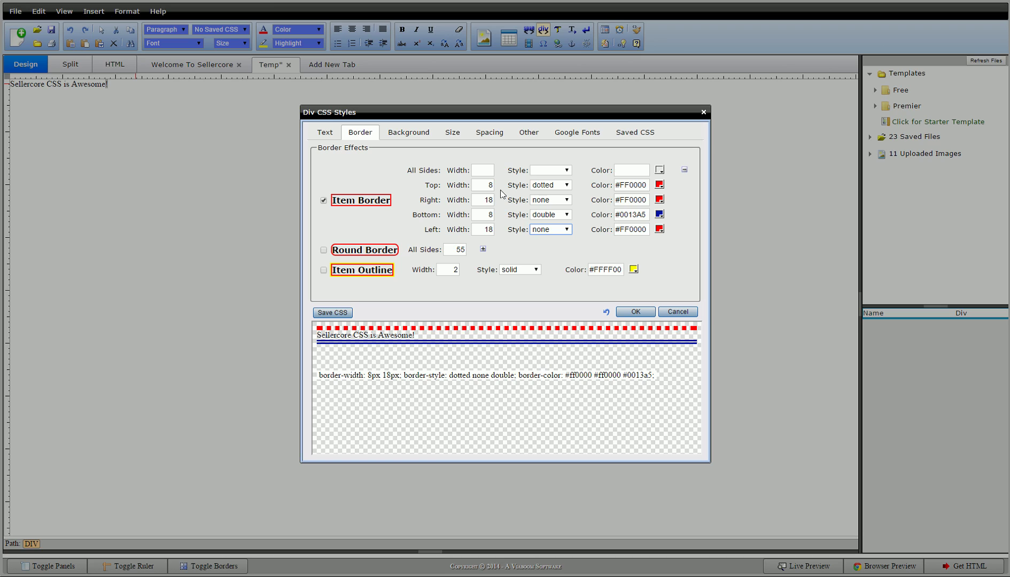
Set All Sides to a 2px solid #FF0000 border and collapse the per-side fields.
{"action": "left_click", "coordinate": [487, 170]}
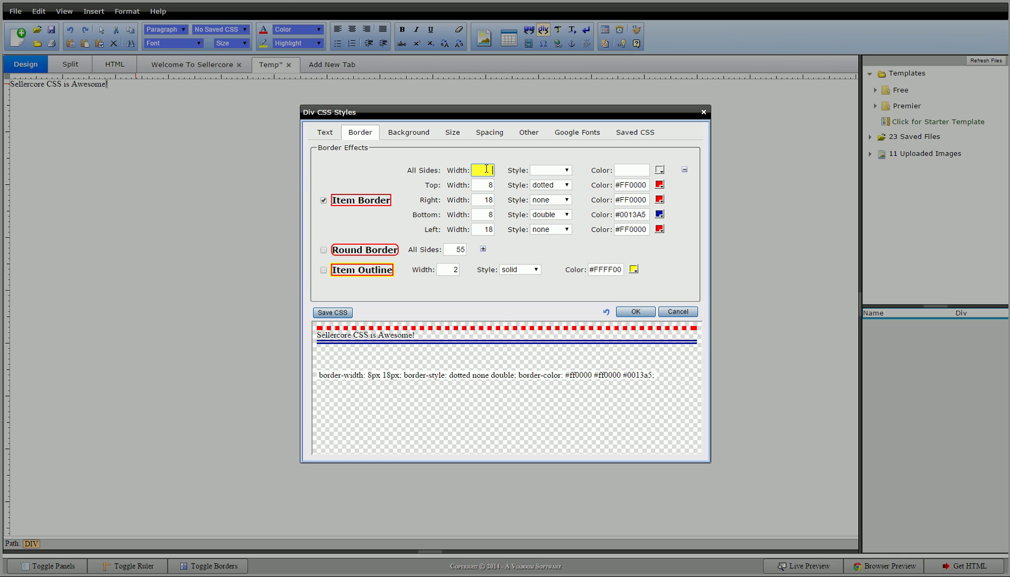
{"action": "type", "text": "2"}
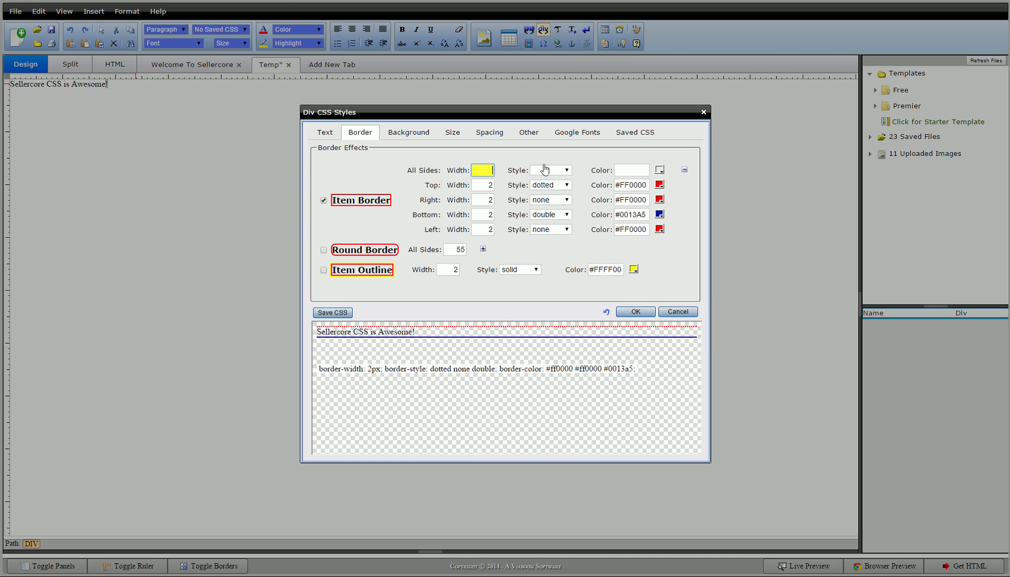
{"action": "left_click", "coordinate": [550, 170]}
{"action": "left_click", "coordinate": [549, 249]}
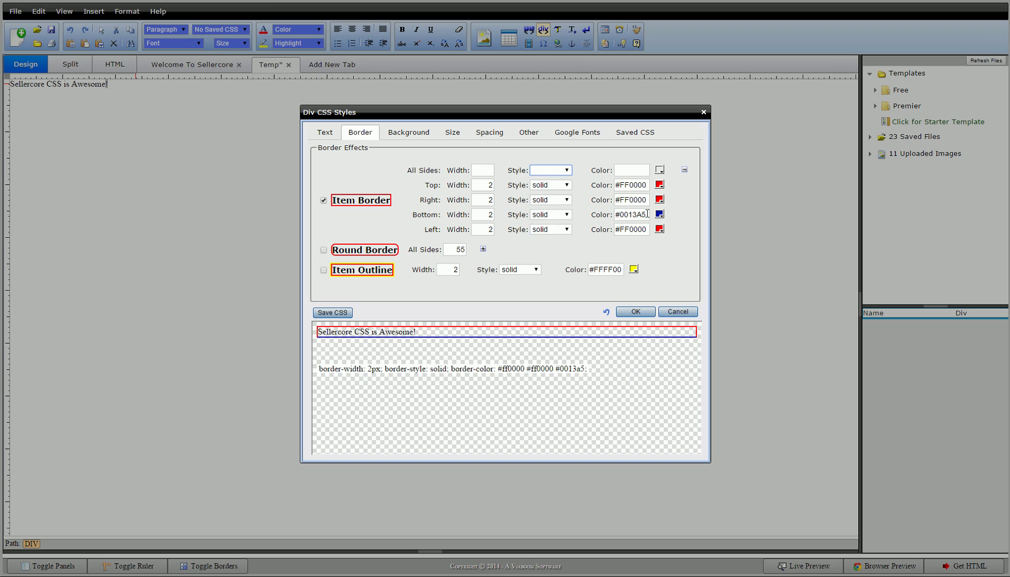
{"action": "left_click", "coordinate": [658, 170]}
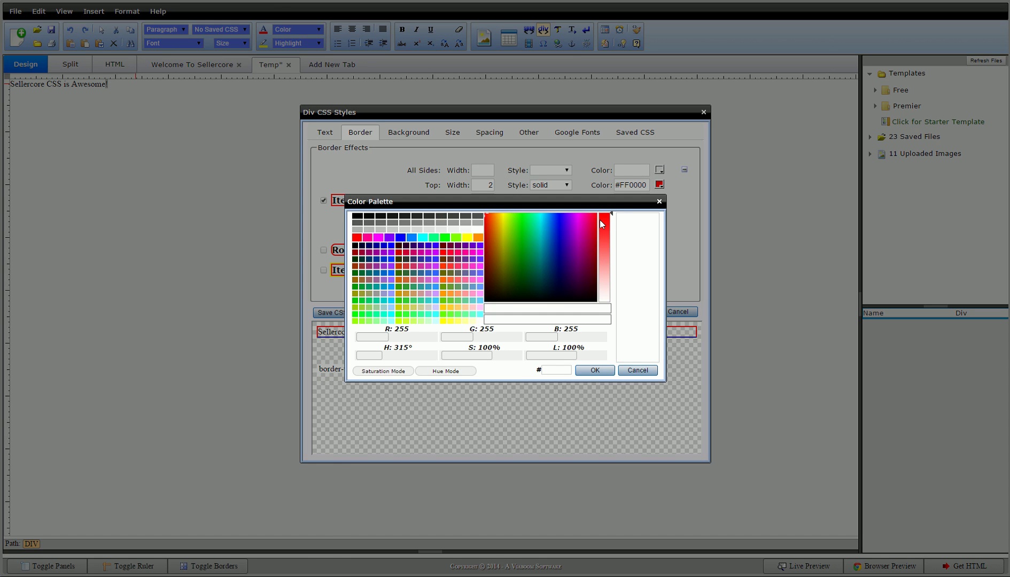
{"action": "left_click", "coordinate": [357, 237]}
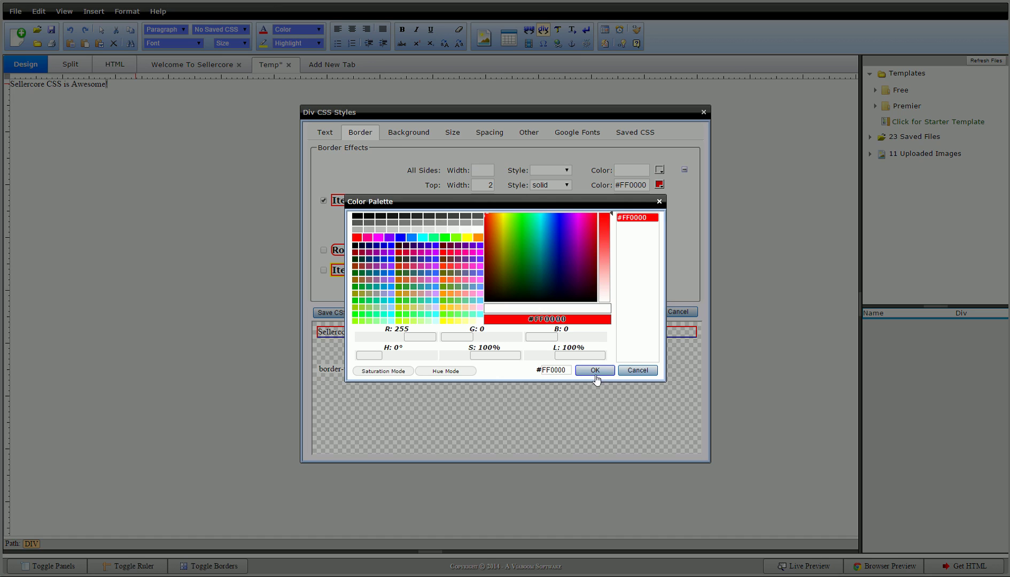
{"action": "left_click", "coordinate": [595, 372]}
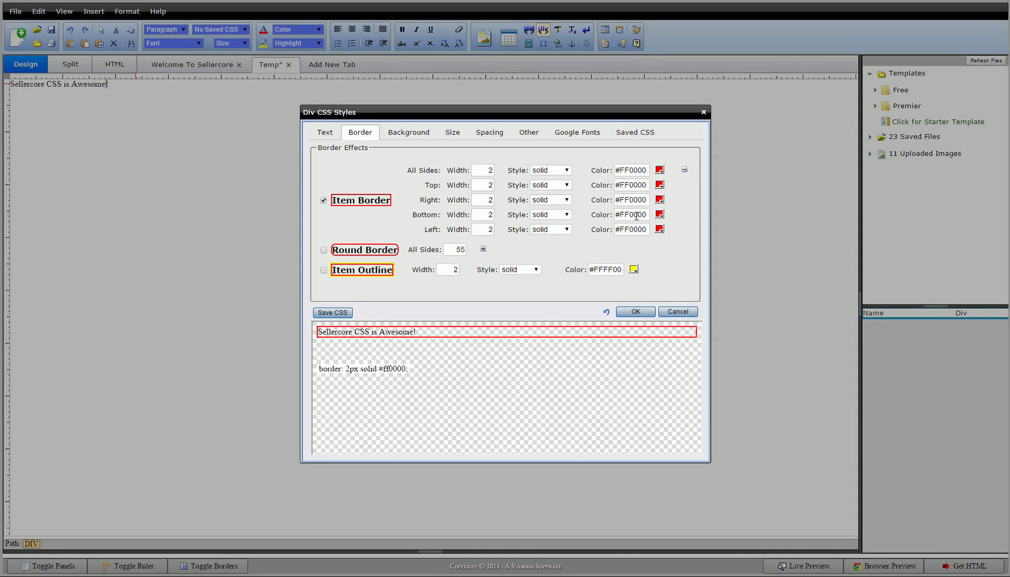
{"action": "left_click", "coordinate": [685, 172]}
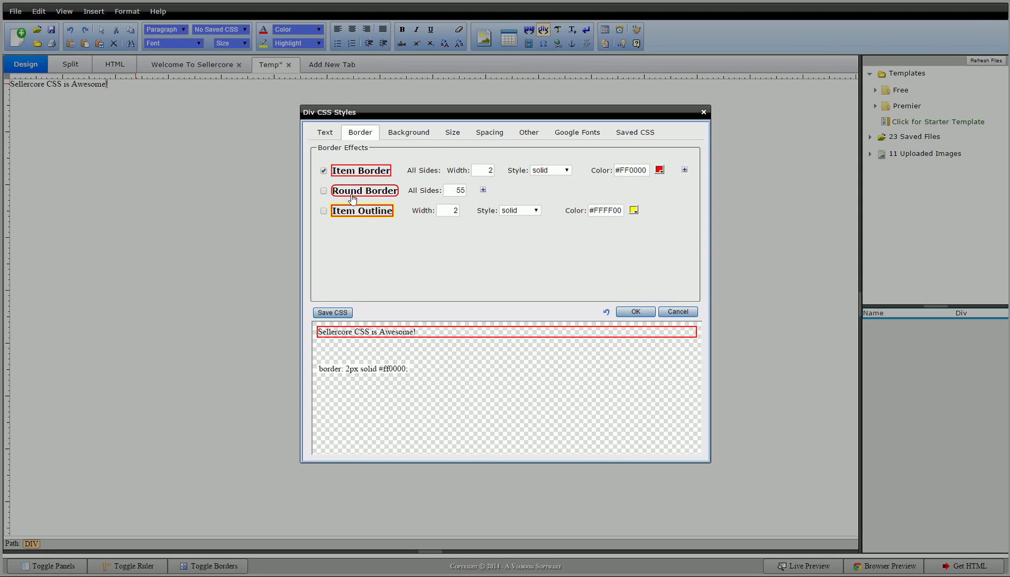
Enable Round Border corners and set the border width to 0.
{"action": "left_click", "coordinate": [350, 193]}
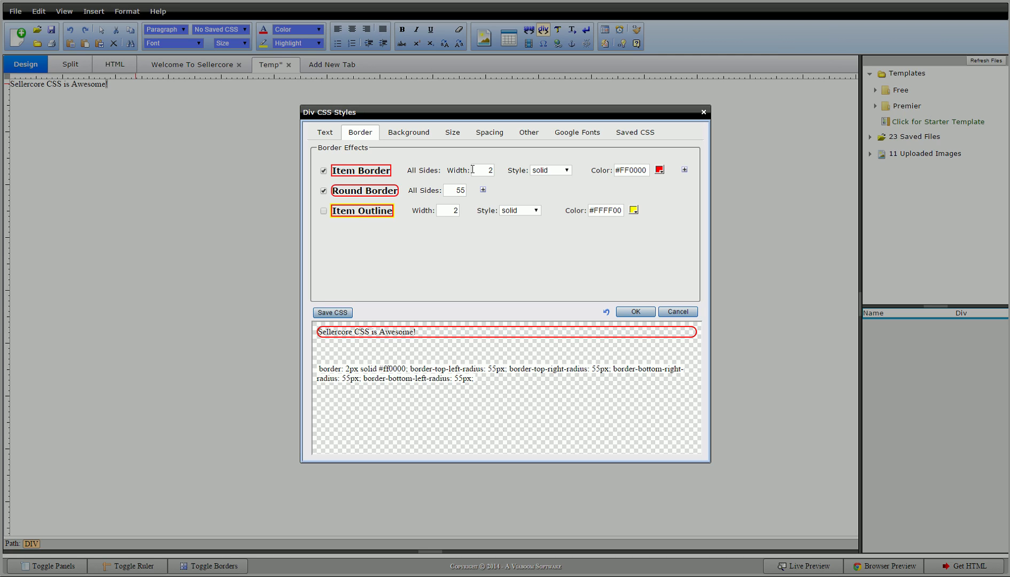
{"action": "left_click", "coordinate": [484, 170]}
{"action": "type", "text": "0"}
{"action": "left_click", "coordinate": [538, 171]}
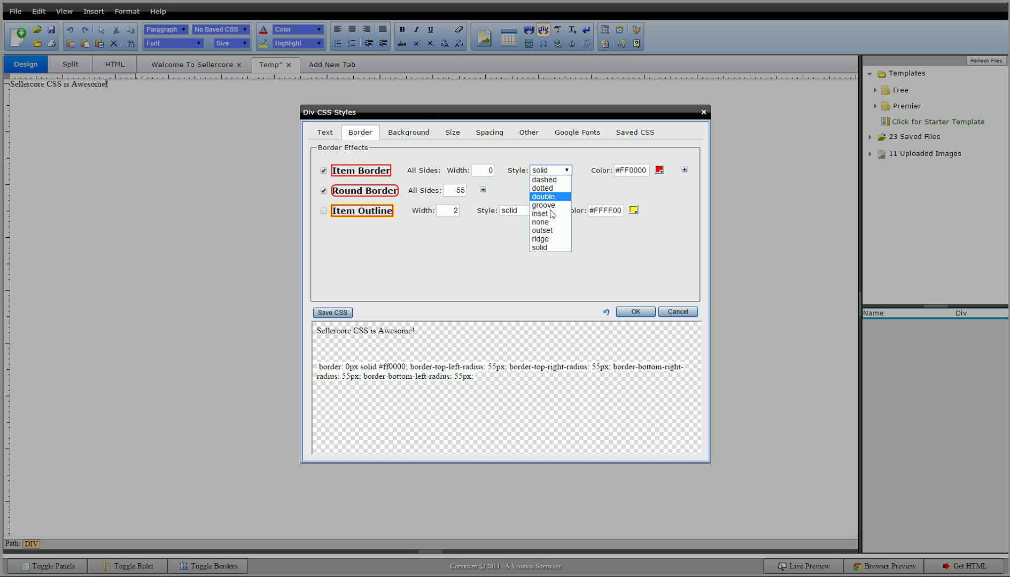
Give the div a yellow #FFFF00 background and set the border style to none.
{"action": "left_click", "coordinate": [408, 133]}
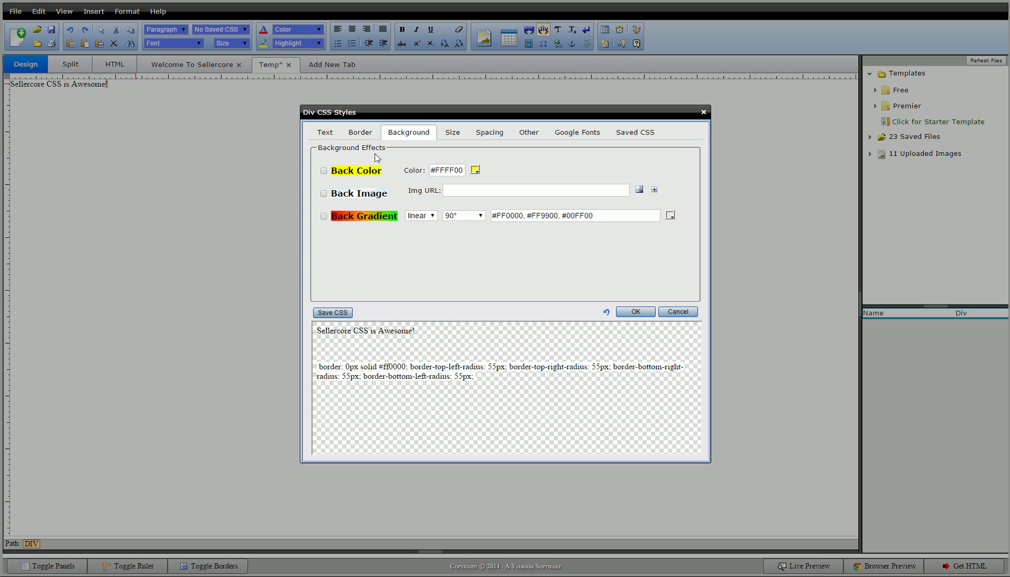
{"action": "left_click", "coordinate": [359, 176]}
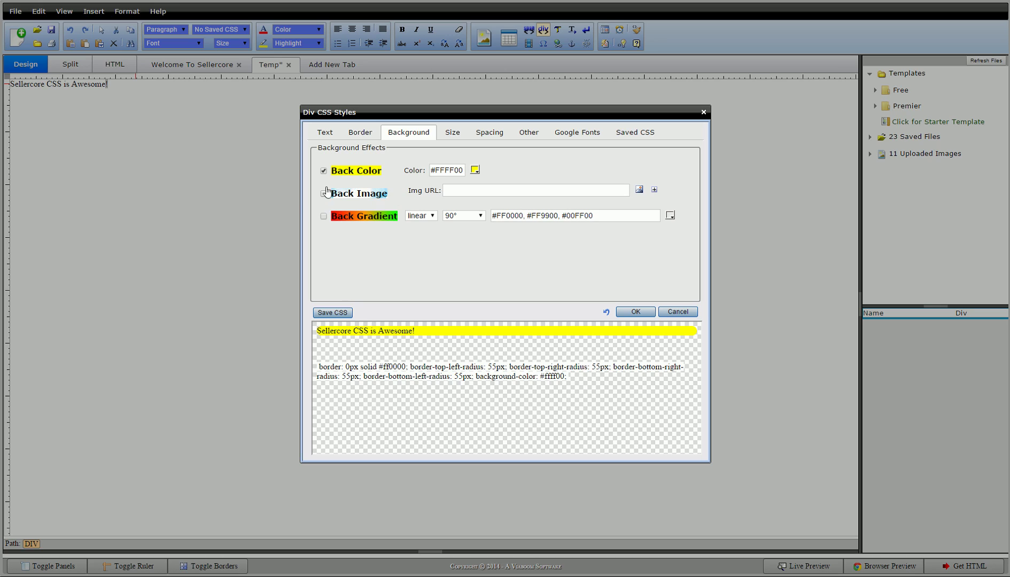
{"action": "left_click", "coordinate": [360, 133]}
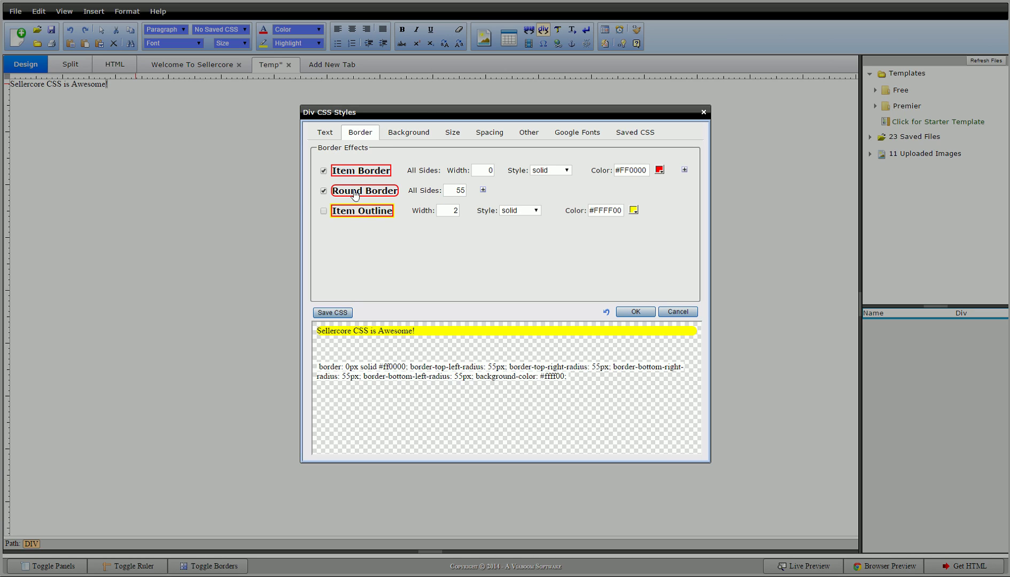
{"action": "left_click", "coordinate": [545, 171]}
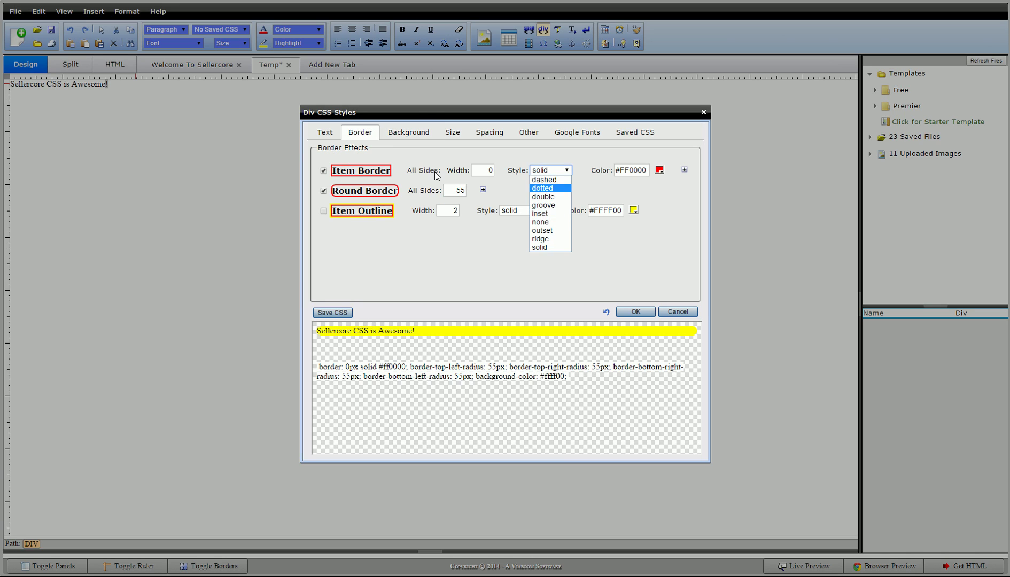
{"action": "left_click", "coordinate": [546, 222]}
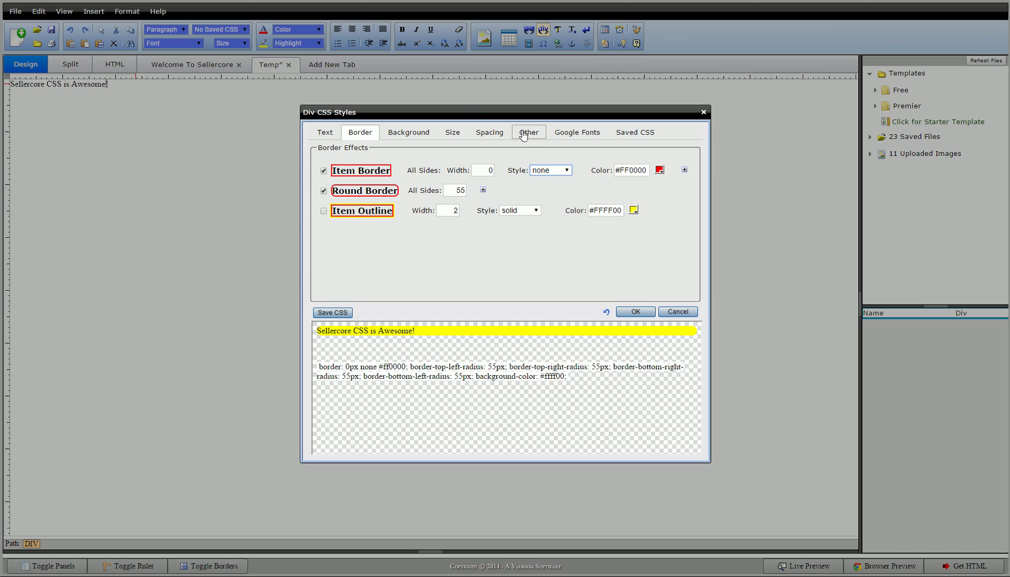
Set the padding on all sides to 15 on the Spacing tab.
{"action": "left_click", "coordinate": [489, 132]}
{"action": "left_click", "coordinate": [423, 190]}
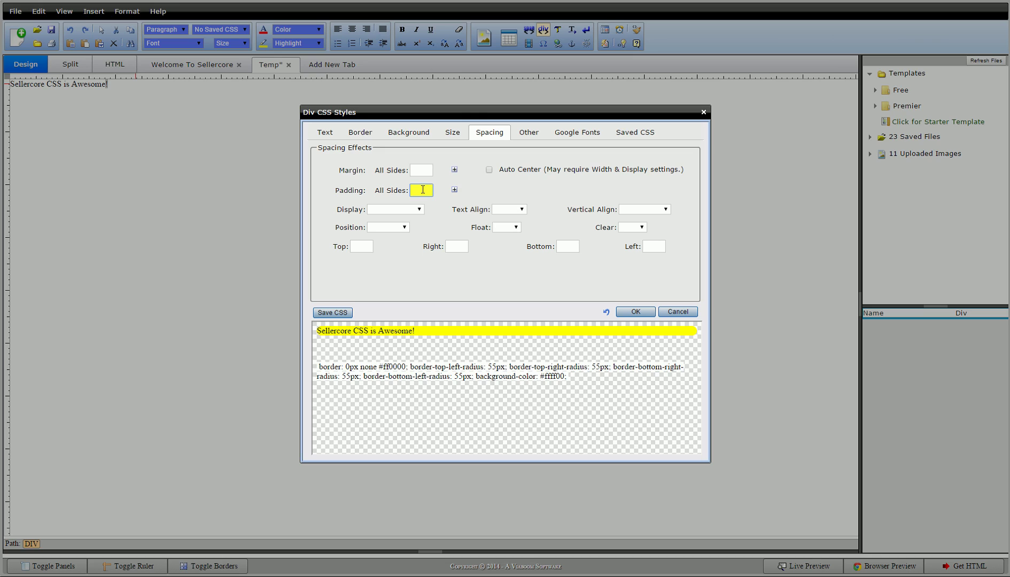
{"action": "type", "text": "15"}
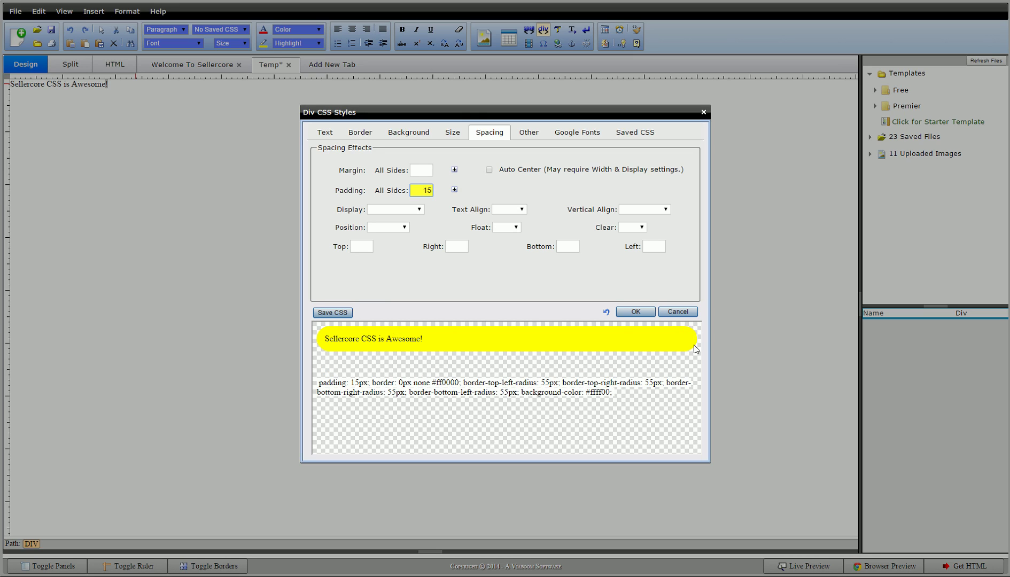
Restore a solid 2px border, briefly toggling the border and rounded corners off and on.
{"action": "left_click", "coordinate": [359, 132]}
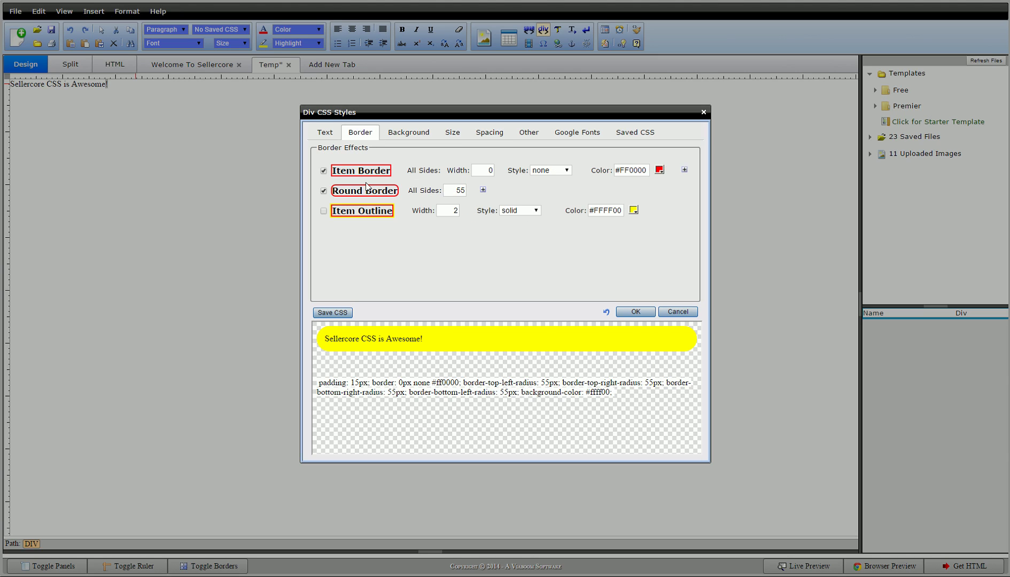
{"action": "left_click", "coordinate": [490, 170]}
{"action": "type", "text": "1"}
{"action": "left_click", "coordinate": [556, 171]}
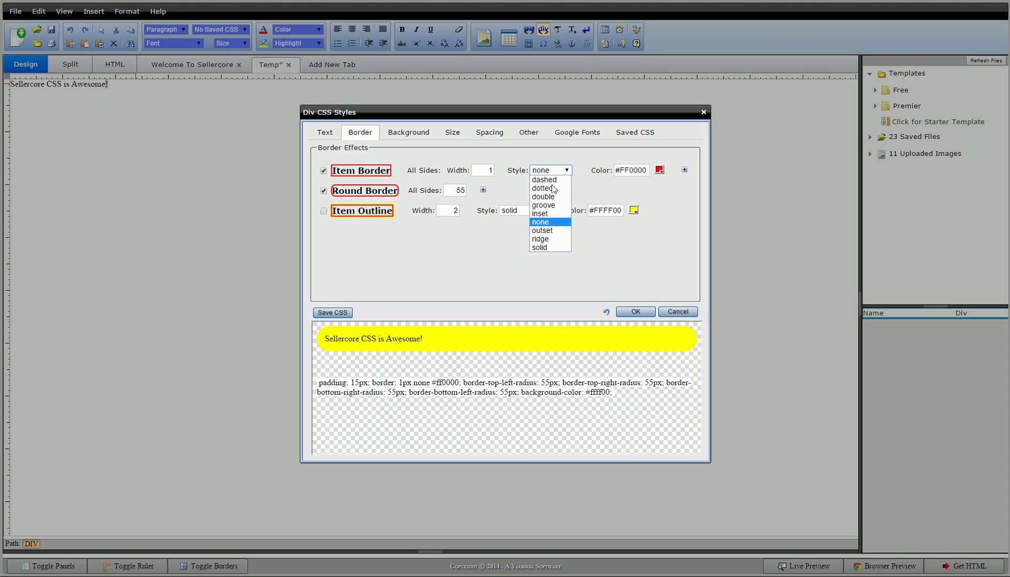
{"action": "left_click", "coordinate": [544, 248]}
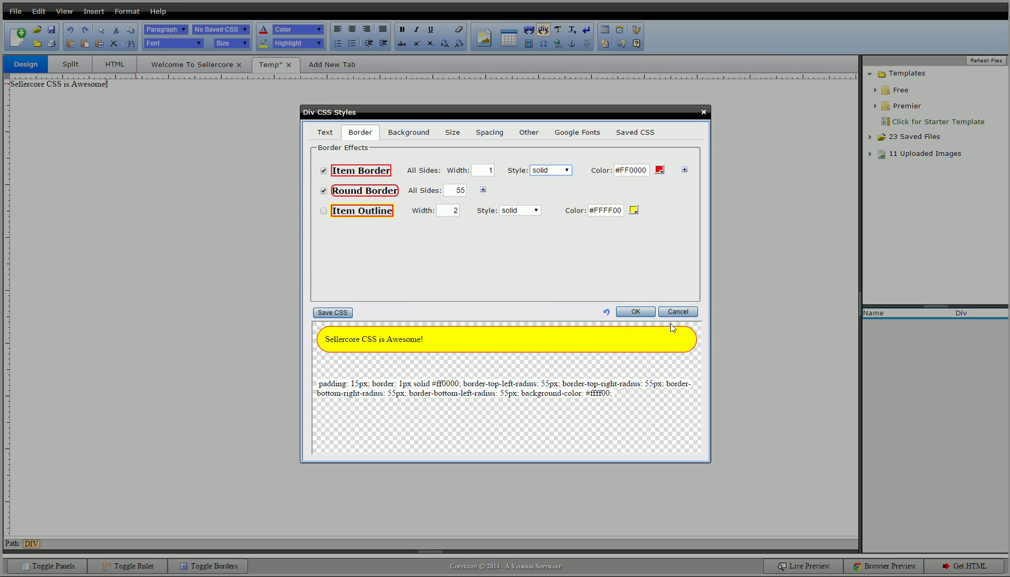
{"action": "left_click", "coordinate": [488, 171]}
{"action": "type", "text": "0"}
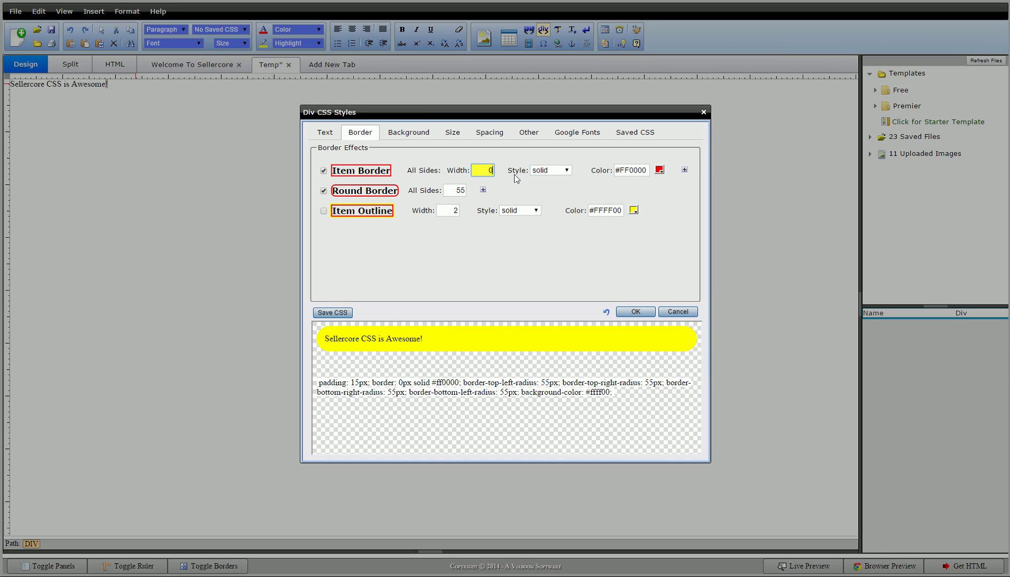
{"action": "left_click", "coordinate": [344, 172]}
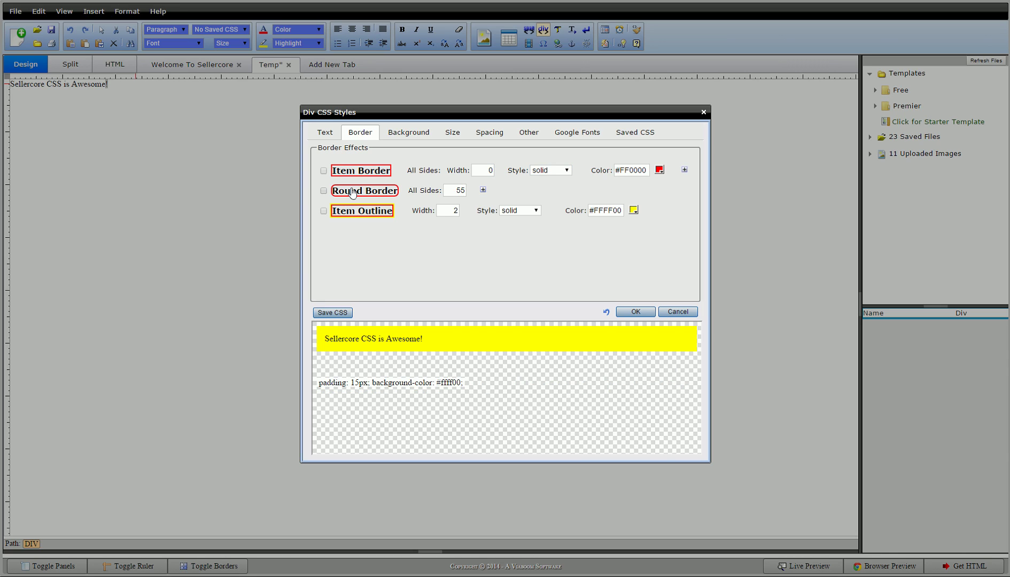
{"action": "left_click", "coordinate": [352, 192]}
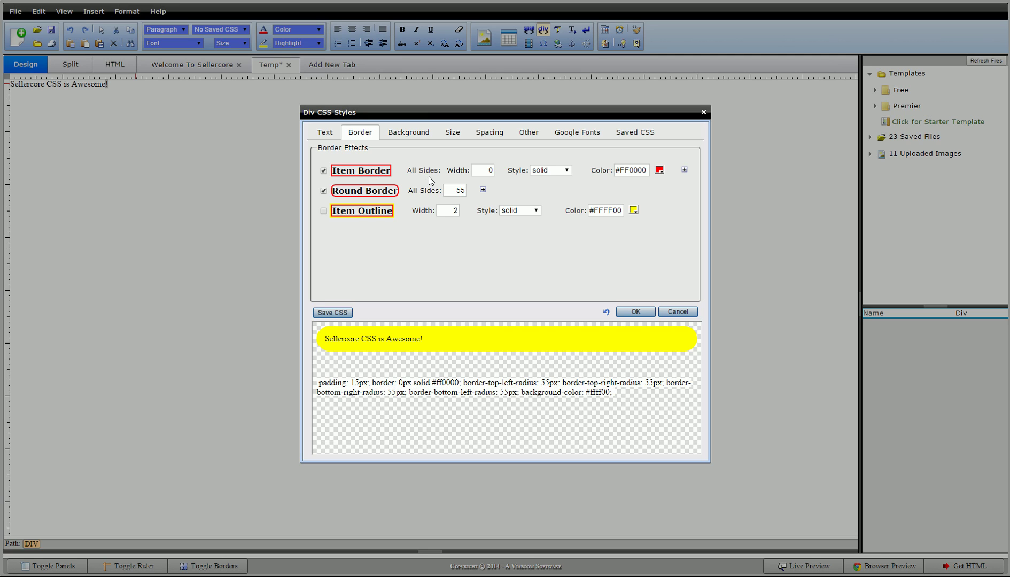
{"action": "left_click", "coordinate": [482, 170]}
{"action": "type", "text": "2"}
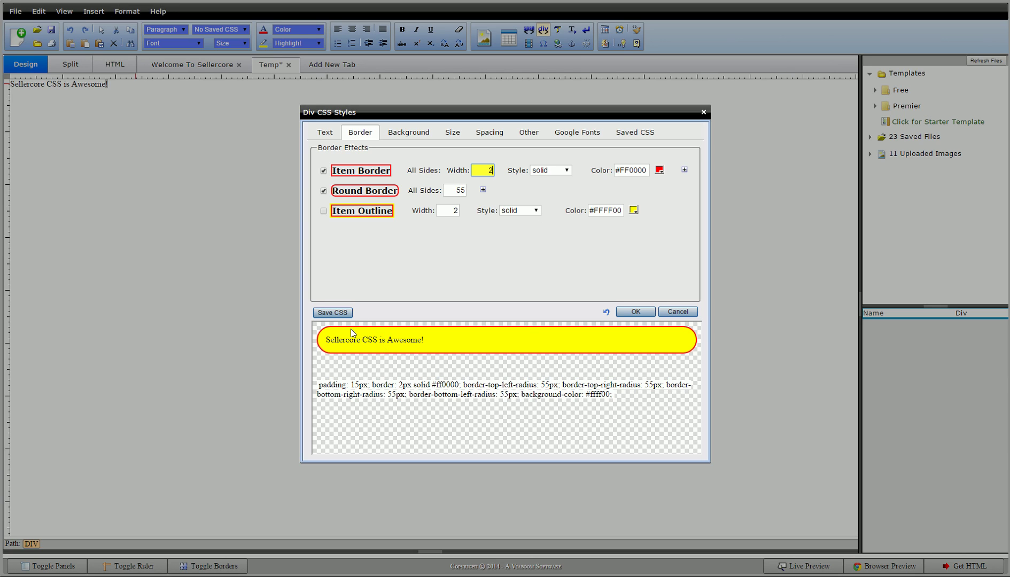
{"action": "left_click", "coordinate": [484, 132]}
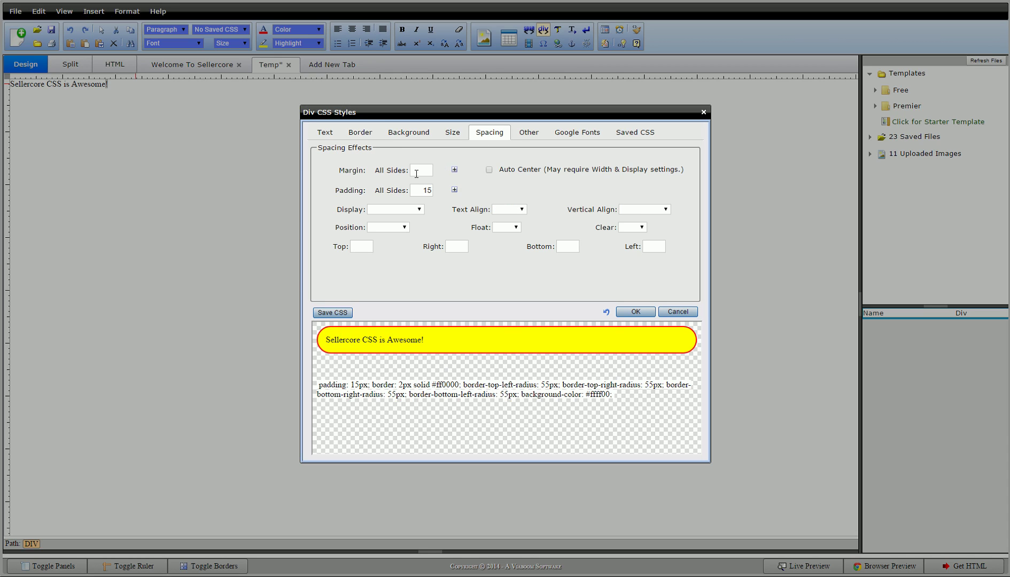
{"action": "left_click", "coordinate": [422, 191]}
{"action": "type", "text": "0"}
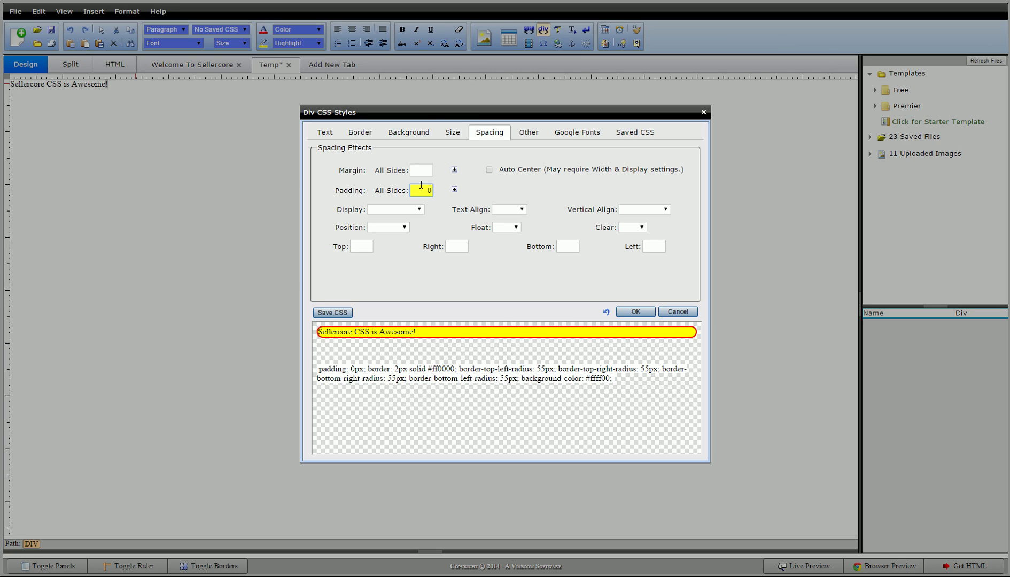
{"action": "left_click_drag", "start_coordinate": [421, 184], "coordinate": [461, 183]}
{"action": "type", "text": "15"}
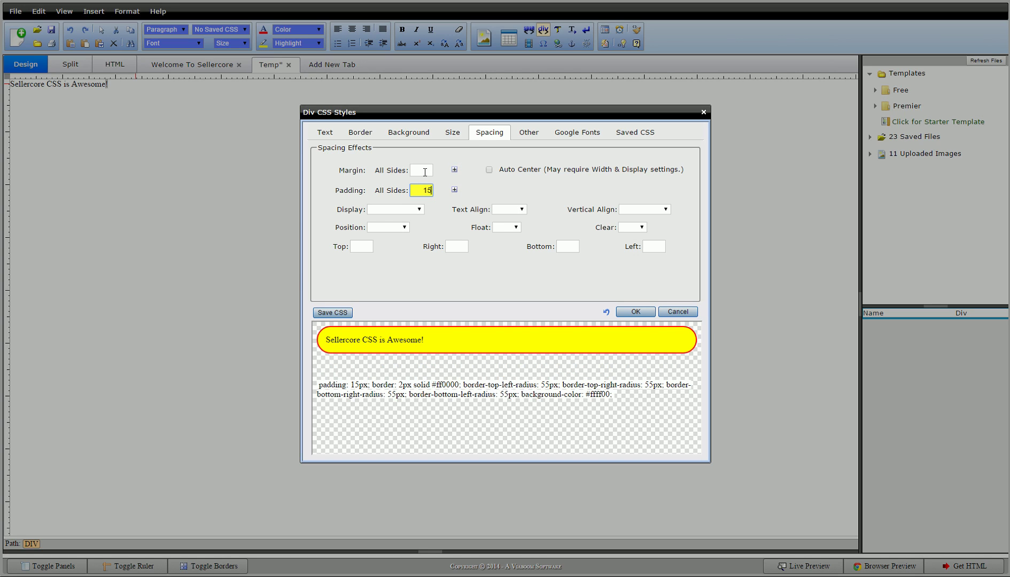
{"action": "left_click", "coordinate": [422, 189]}
{"action": "key", "text": "BackSpace"}
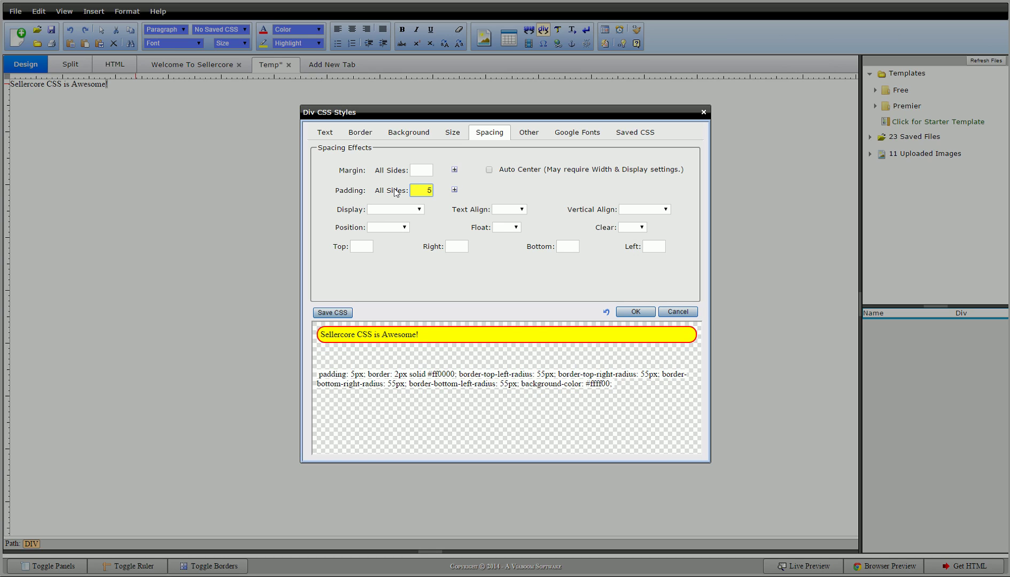
{"action": "type", "text": "1"}
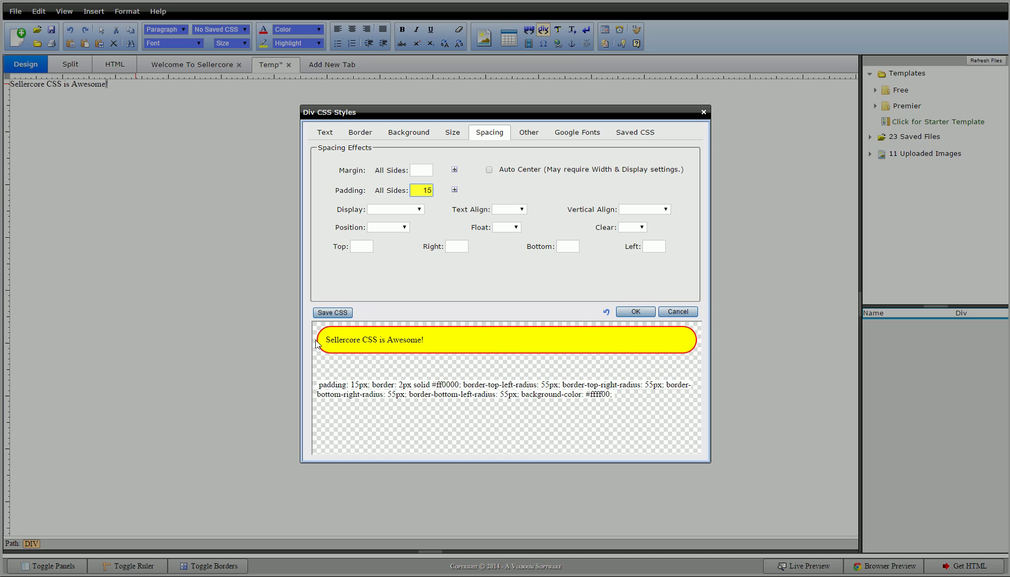
{"action": "left_click", "coordinate": [356, 133]}
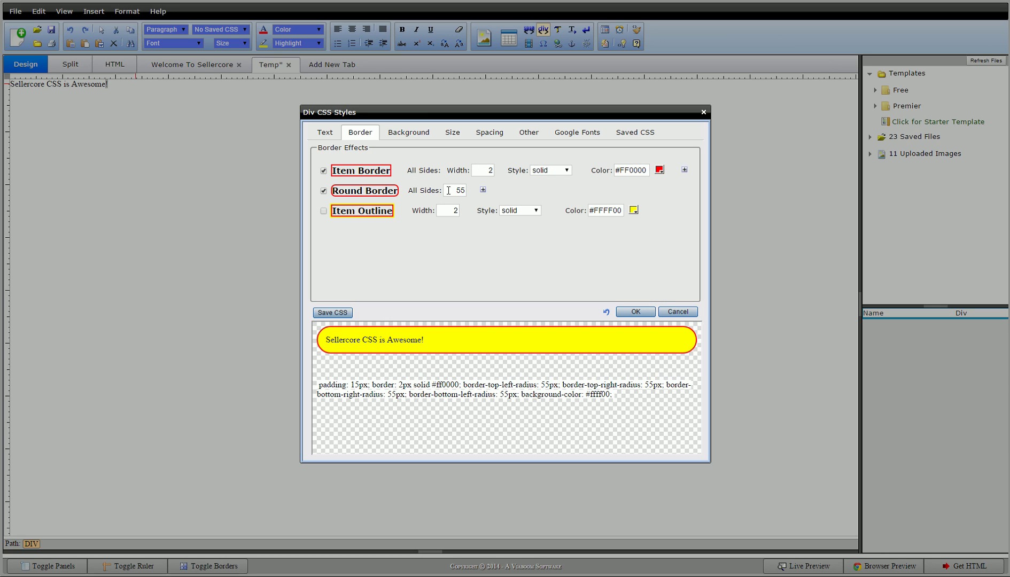
Change the Round Border radius to 15 and expand the per-corner fields.
{"action": "left_click", "coordinate": [449, 190]}
{"action": "type", "text": "15"}
{"action": "left_click", "coordinate": [482, 191]}
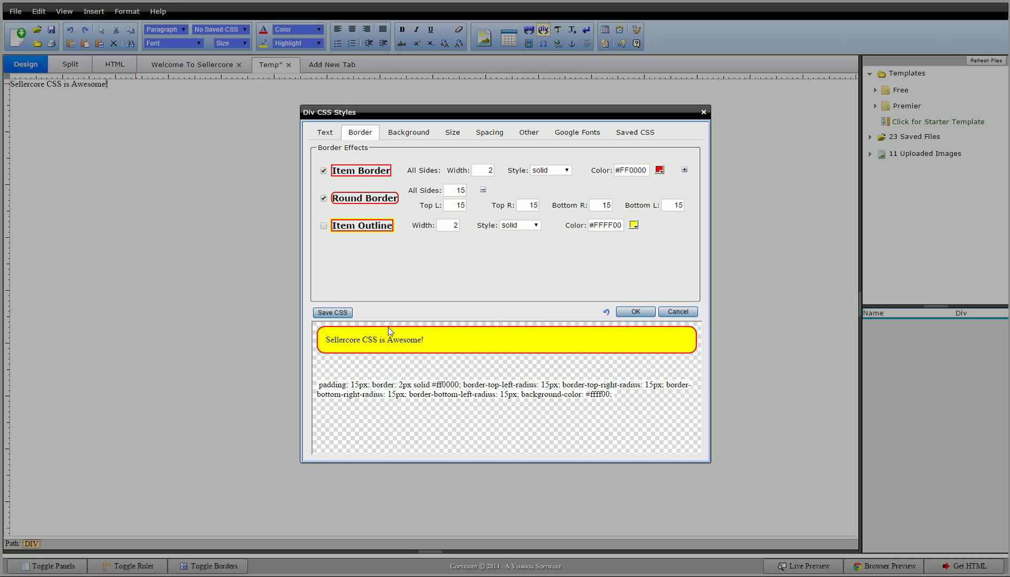
Set top-left radius 35 and bottom-right 25, clearing top-right and bottom-left.
{"action": "left_click", "coordinate": [462, 205]}
{"action": "type", "text": "35"}
{"action": "left_click", "coordinate": [522, 205]}
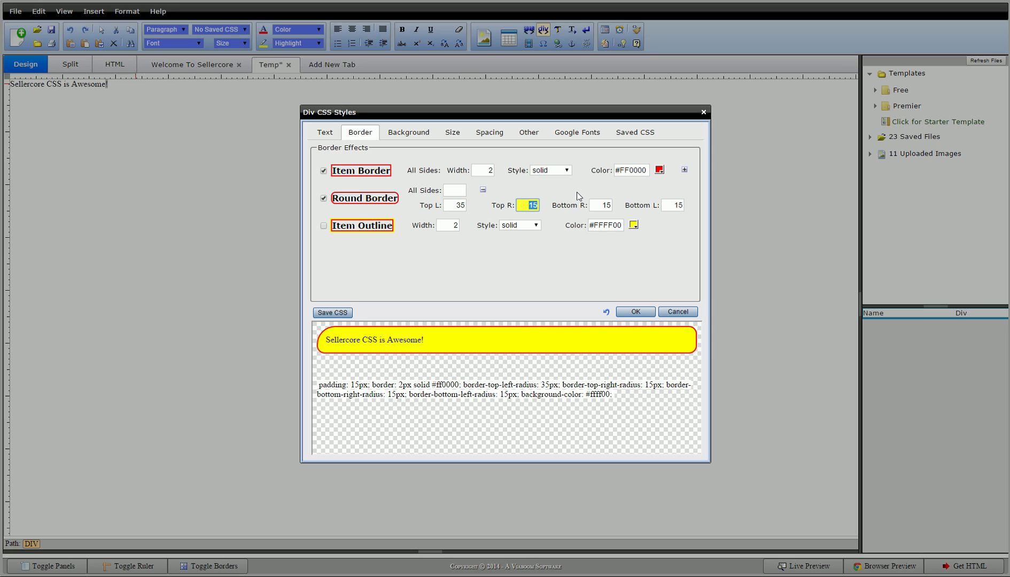
{"action": "key", "text": "BackSpace"}
{"action": "left_click", "coordinate": [602, 205]}
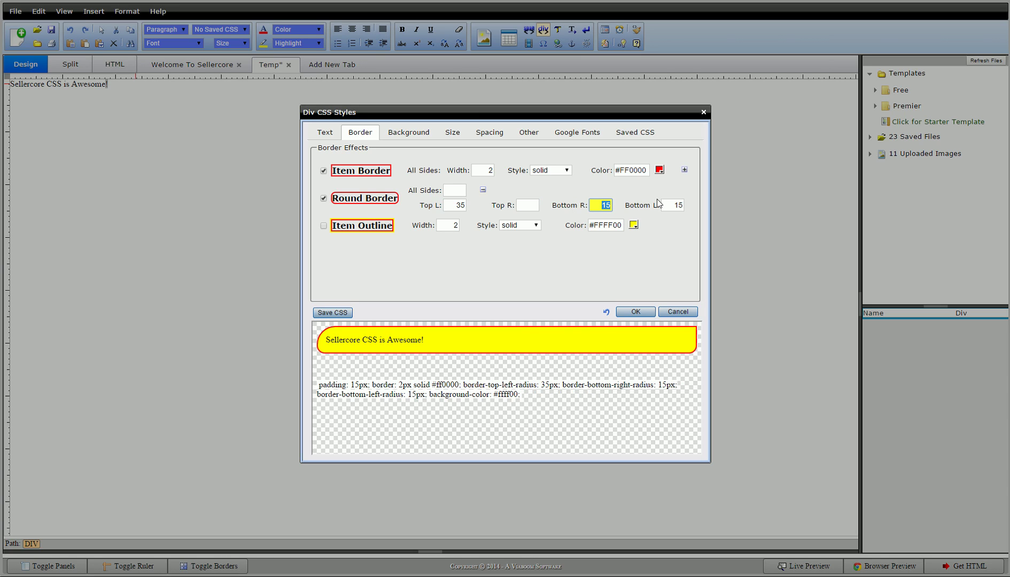
{"action": "type", "text": "25"}
{"action": "left_click", "coordinate": [671, 204]}
{"action": "key", "text": "BackSpace"}
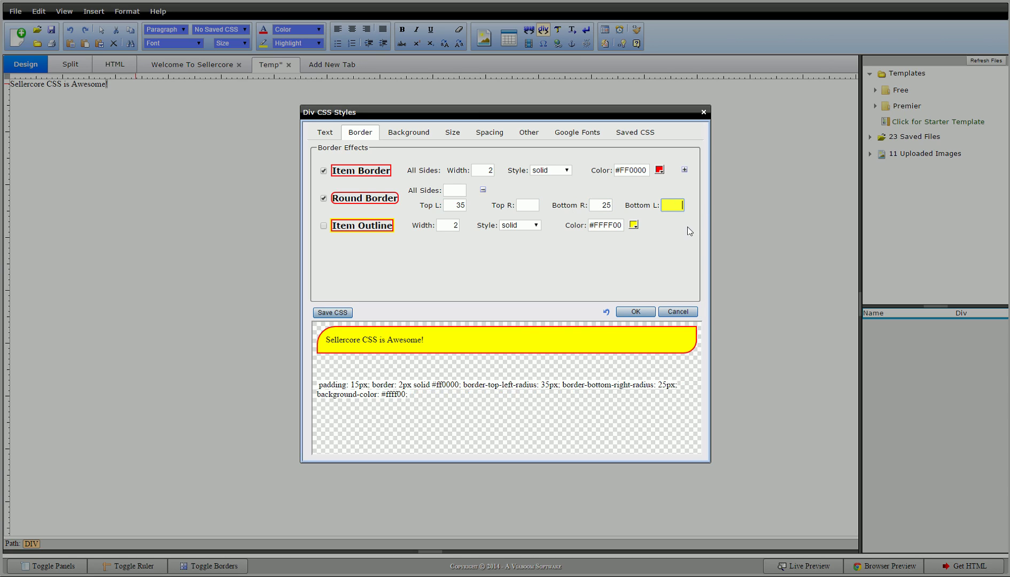
Enable Item Outline and choose green #00FF00 as its colour after trying magenta.
{"action": "left_click", "coordinate": [355, 226]}
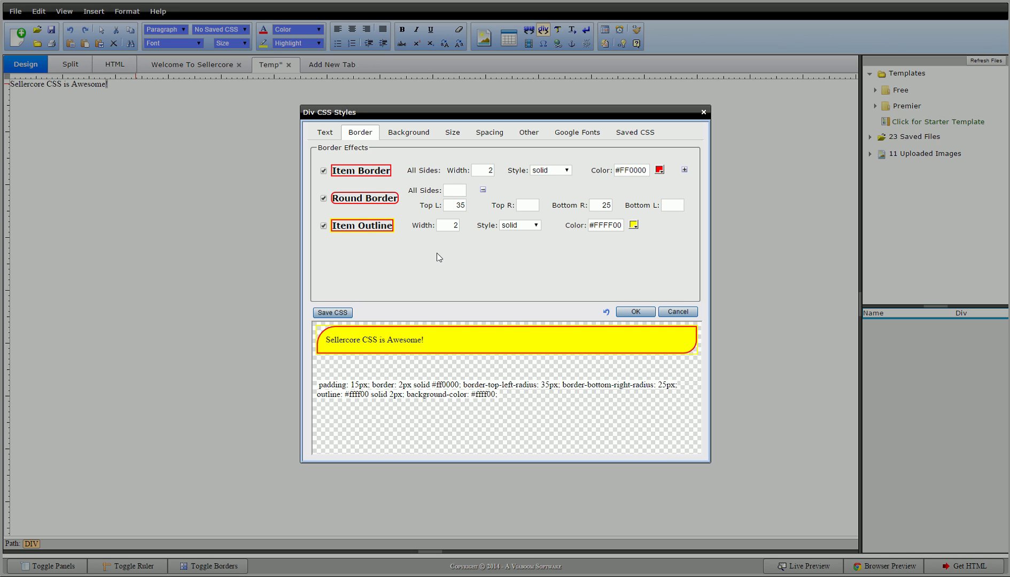
{"action": "left_click", "coordinate": [633, 225]}
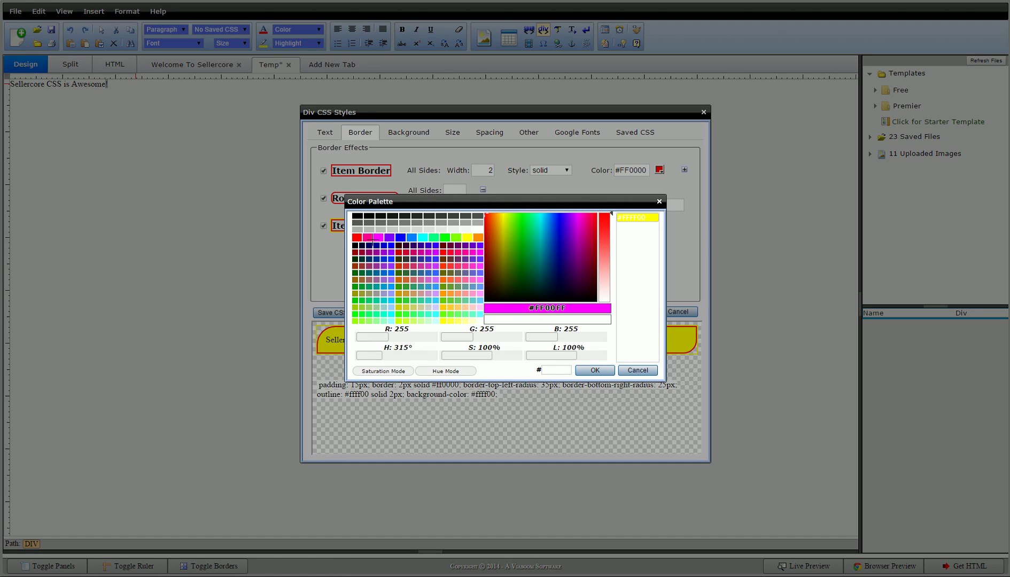
{"action": "left_click", "coordinate": [375, 237]}
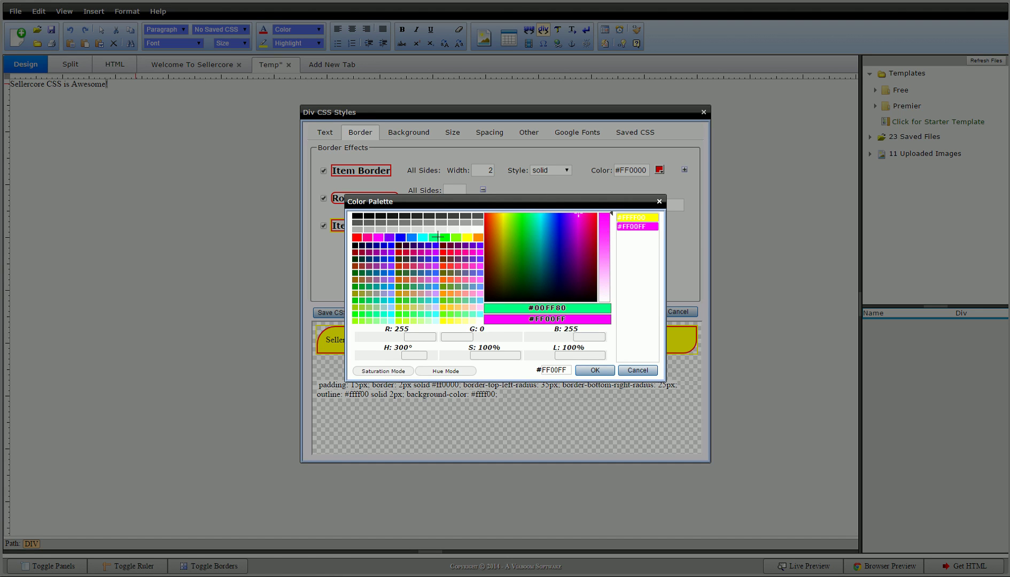
{"action": "left_click", "coordinate": [445, 237]}
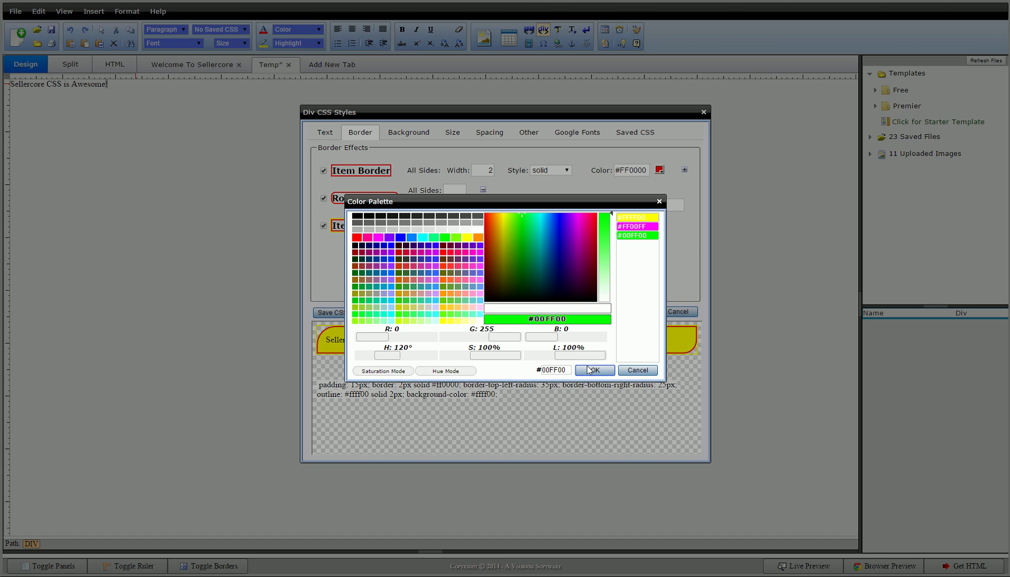
{"action": "left_click", "coordinate": [595, 371]}
Set the outline width to 10, briefly previewing the div without rounded corners.
{"action": "left_click", "coordinate": [447, 226]}
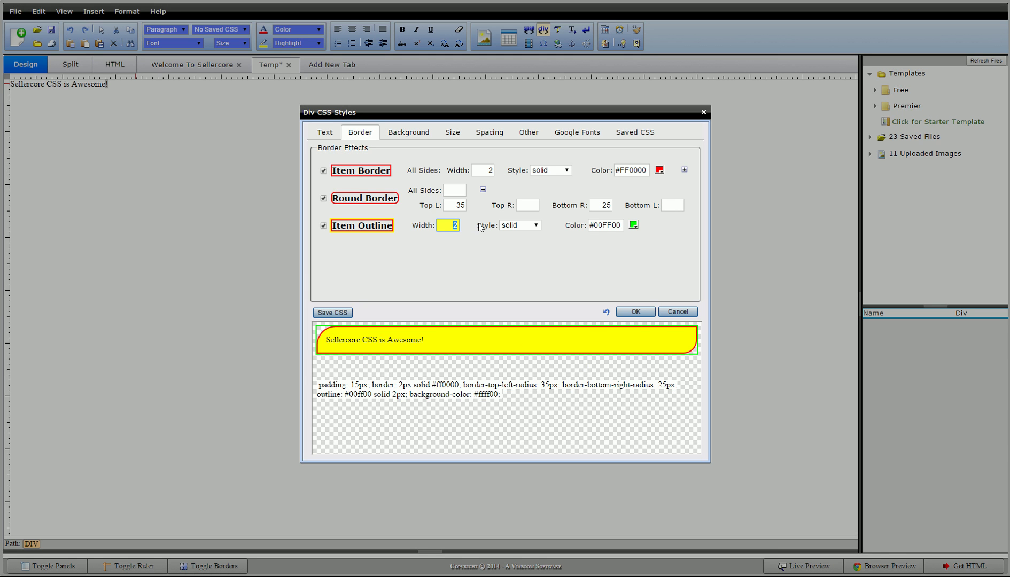
{"action": "type", "text": "10"}
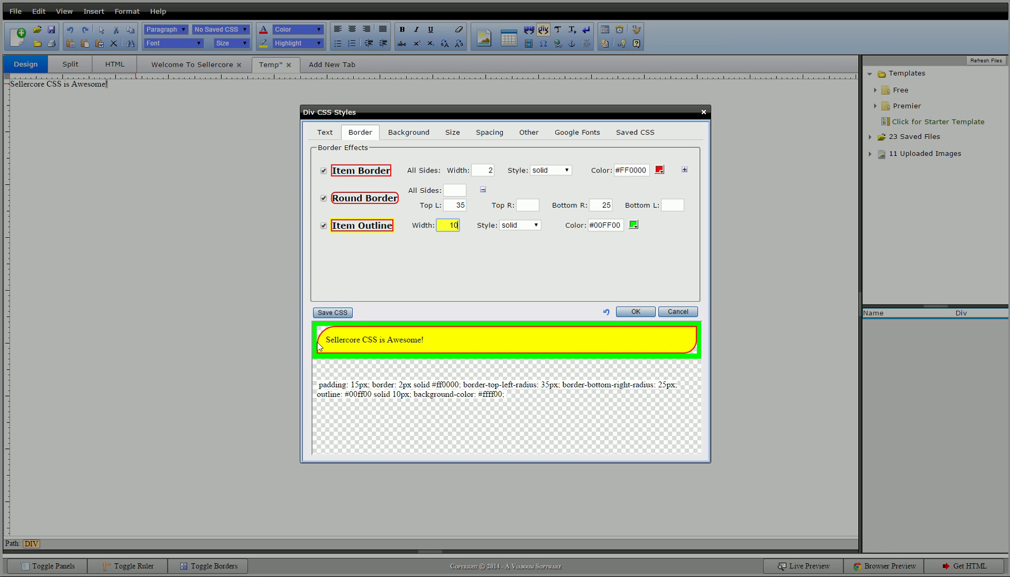
{"action": "left_click", "coordinate": [354, 199]}
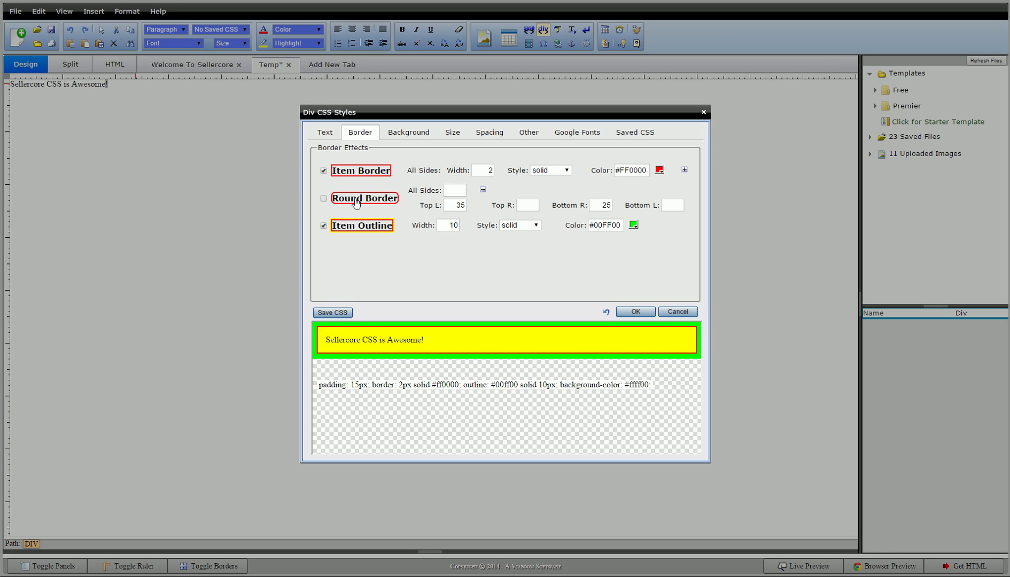
{"action": "left_click", "coordinate": [342, 202]}
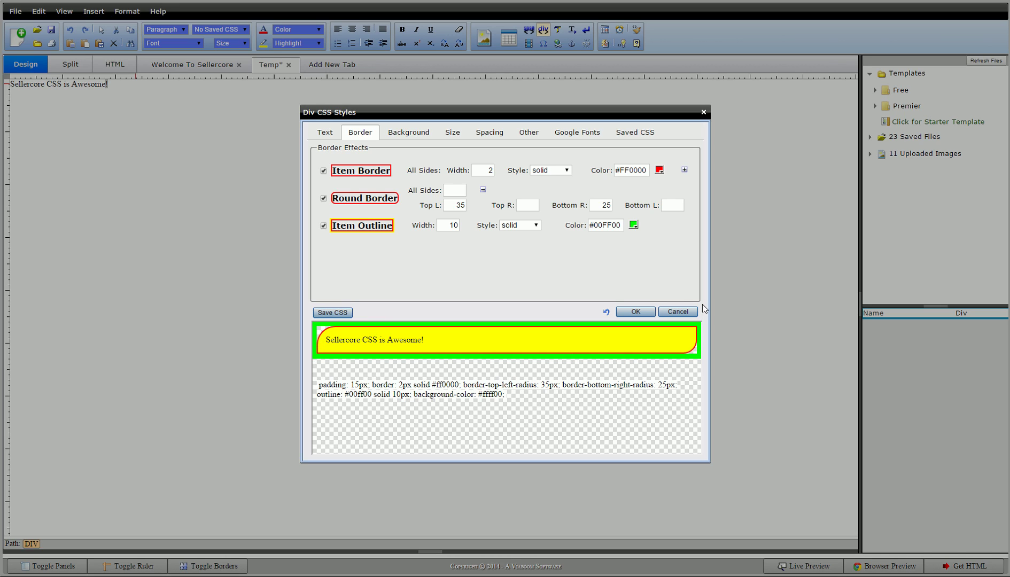
Apply the pending styles, then give the yellow div a 10px margin on all sides.
{"action": "left_click", "coordinate": [636, 312]}
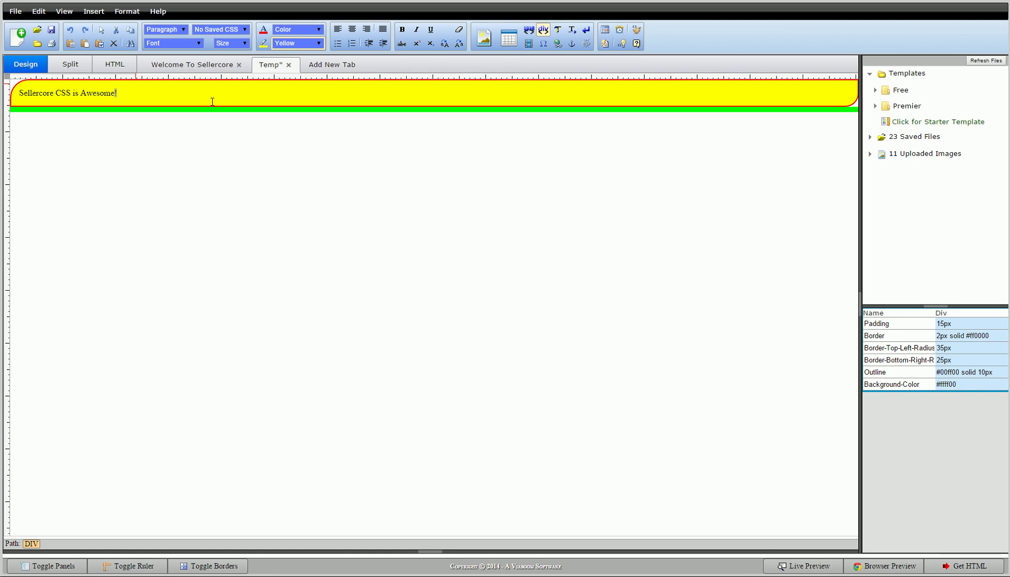
{"action": "right_click", "coordinate": [172, 97]}
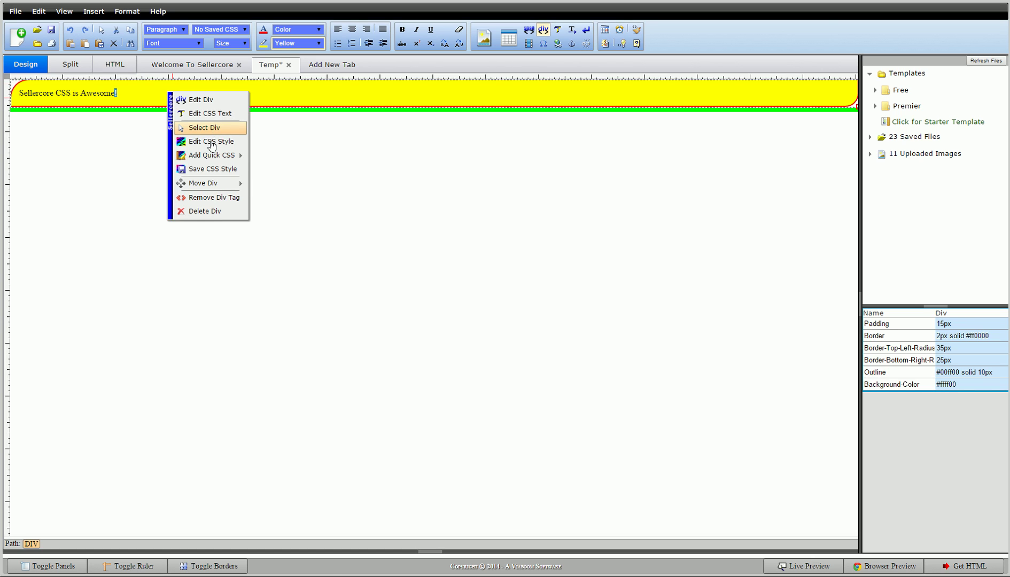
{"action": "left_click", "coordinate": [213, 142]}
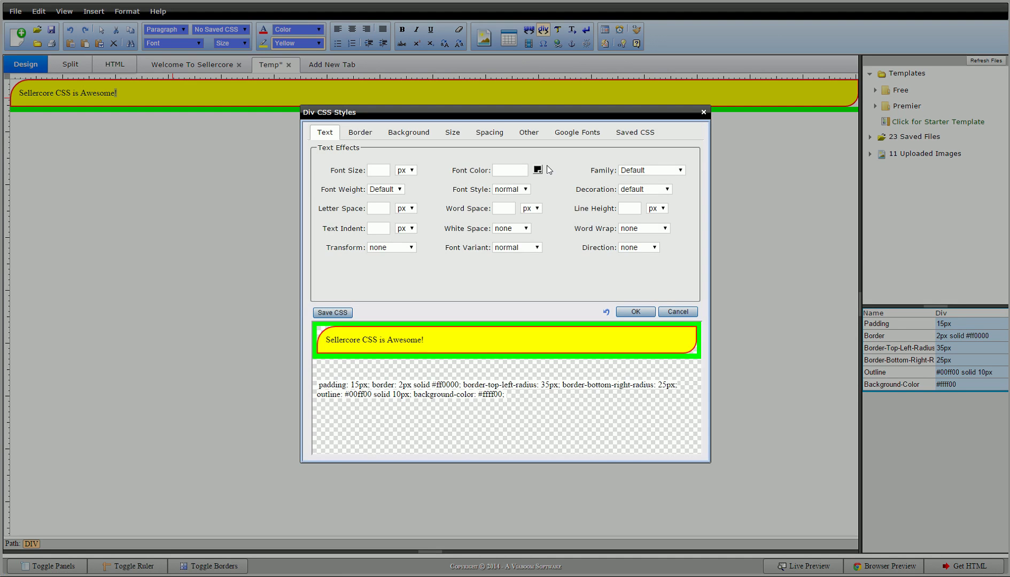
{"action": "left_click", "coordinate": [489, 133]}
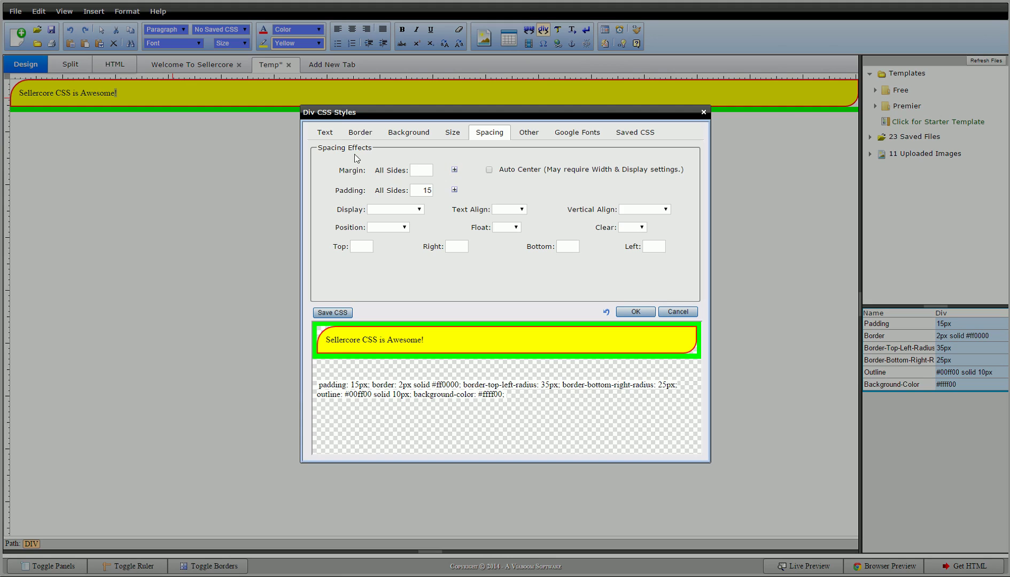
{"action": "left_click", "coordinate": [357, 131]}
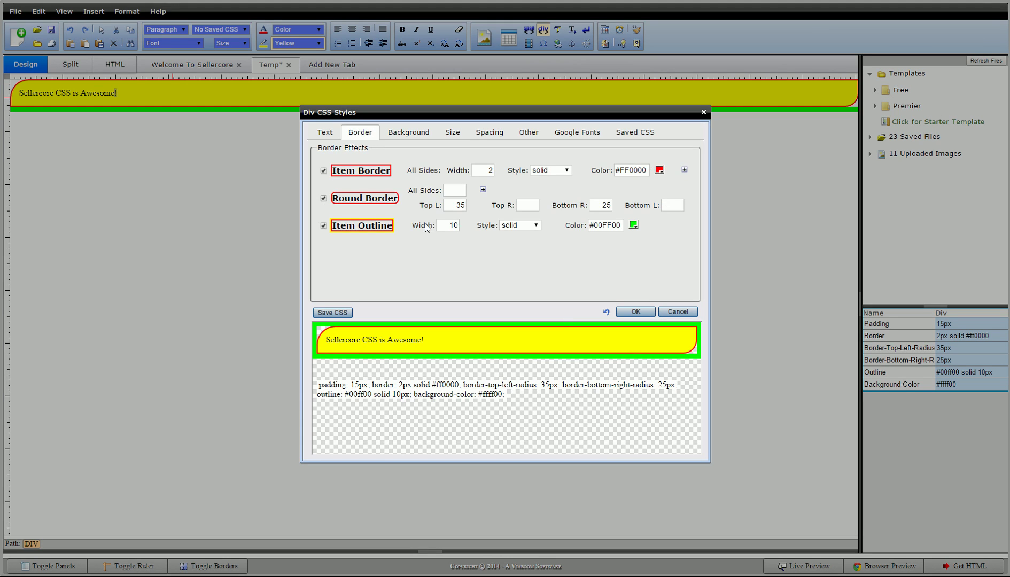
{"action": "left_click", "coordinate": [489, 133]}
{"action": "left_click", "coordinate": [428, 171]}
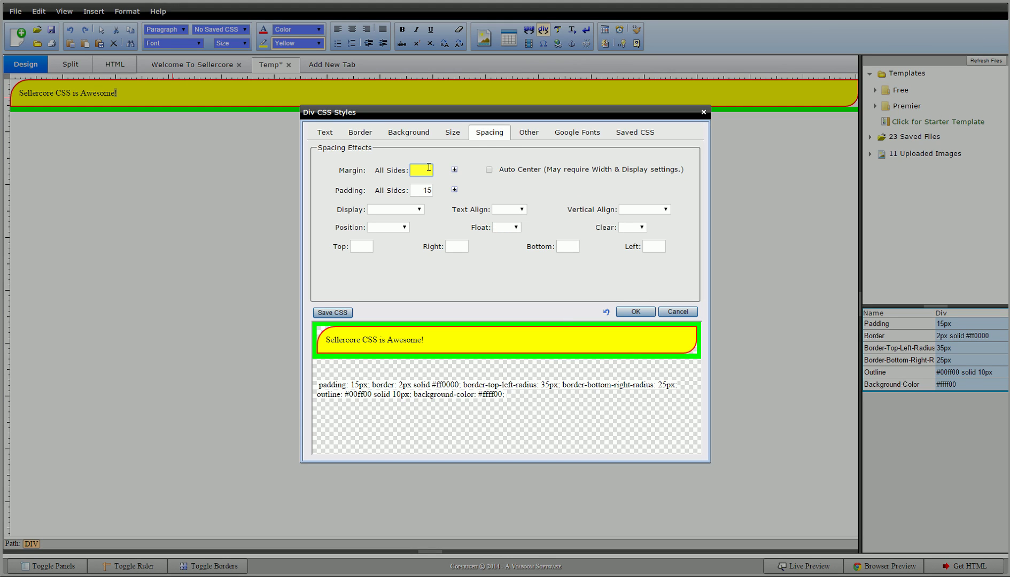
{"action": "type", "text": "10"}
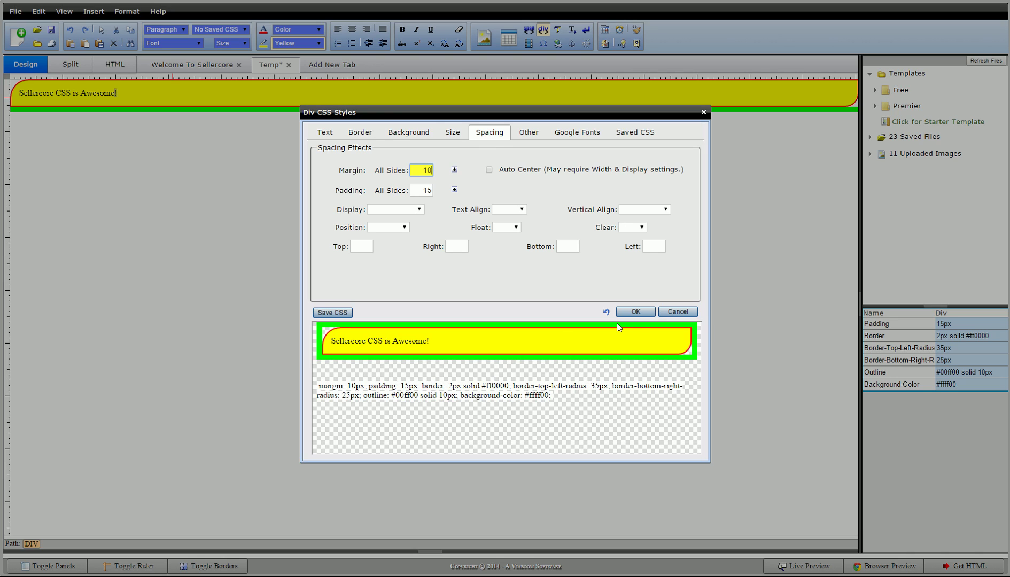
{"action": "left_click", "coordinate": [636, 312]}
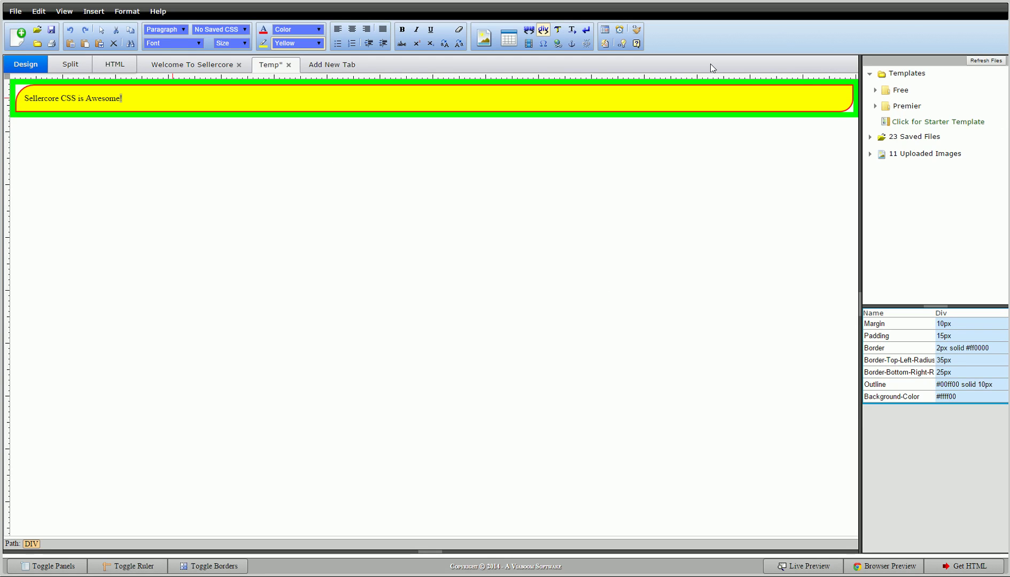
Review the yellow div's border settings, previewing it without the green outline.
{"action": "right_click", "coordinate": [162, 100]}
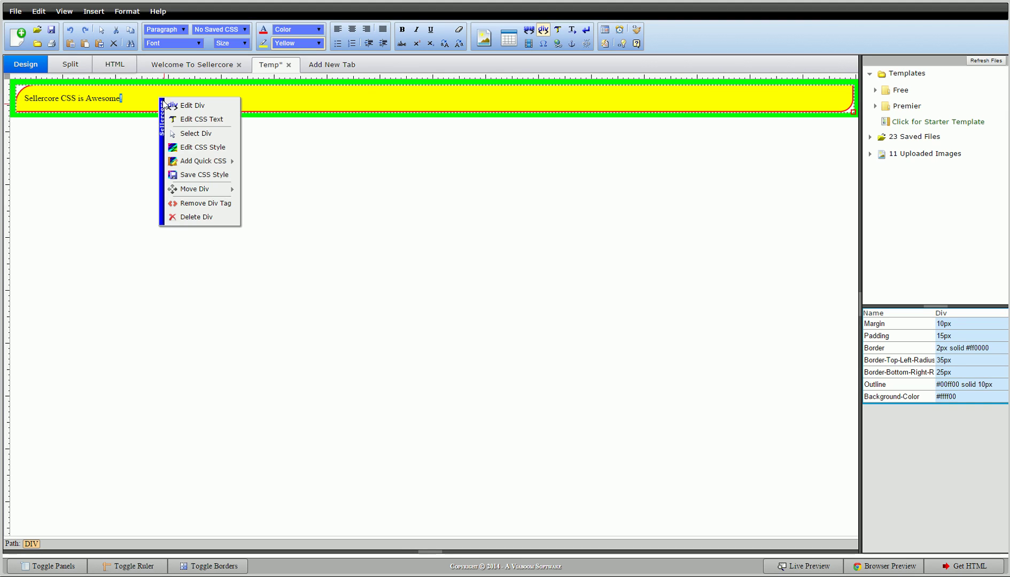
{"action": "left_click", "coordinate": [202, 152]}
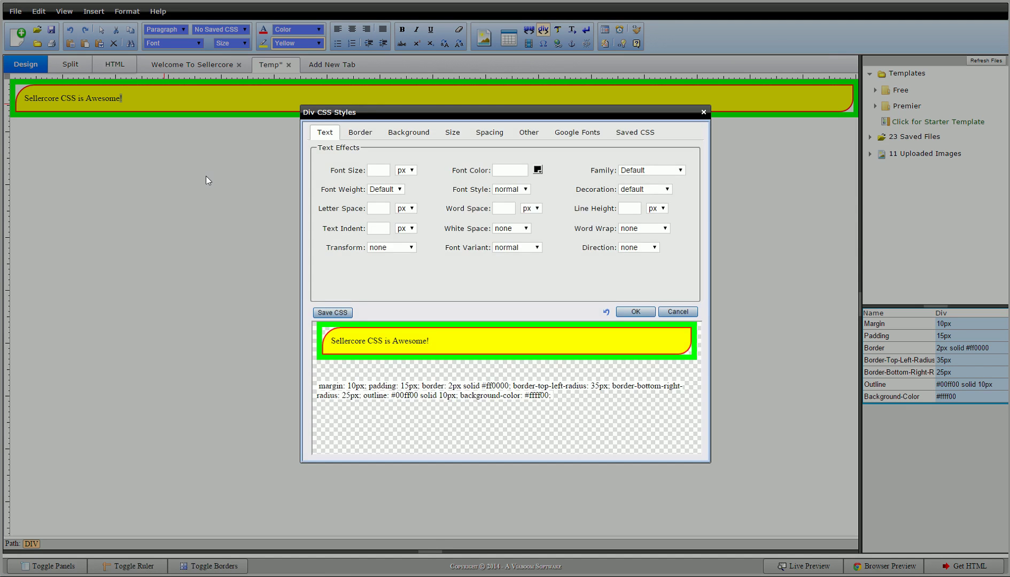
{"action": "left_click", "coordinate": [360, 133]}
{"action": "left_click", "coordinate": [358, 226]}
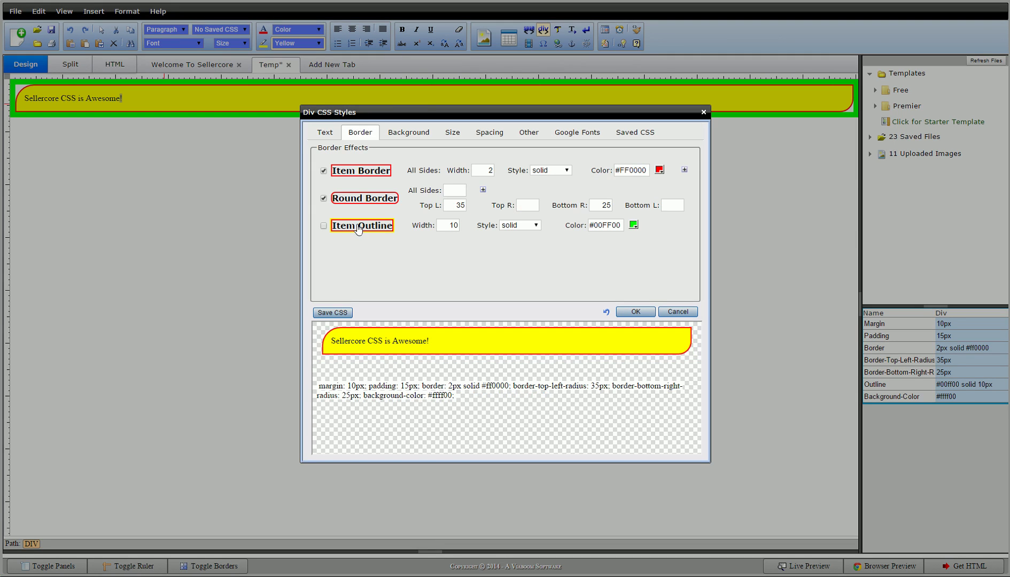
Check the background settings, cancel without changes, and switch to the Welcome To Sellercore page.
{"action": "left_click", "coordinate": [406, 137]}
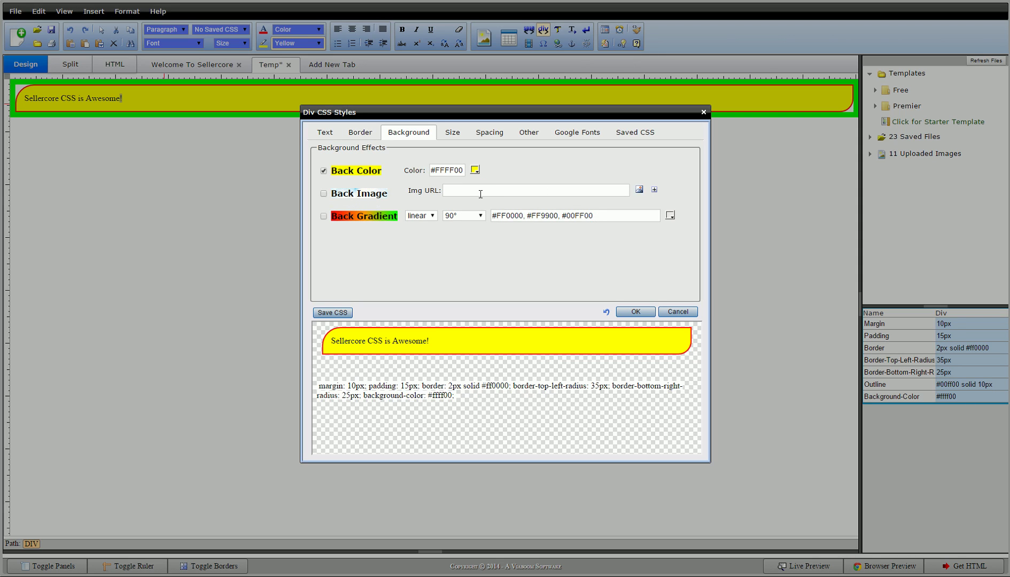
{"action": "left_click", "coordinate": [636, 312]}
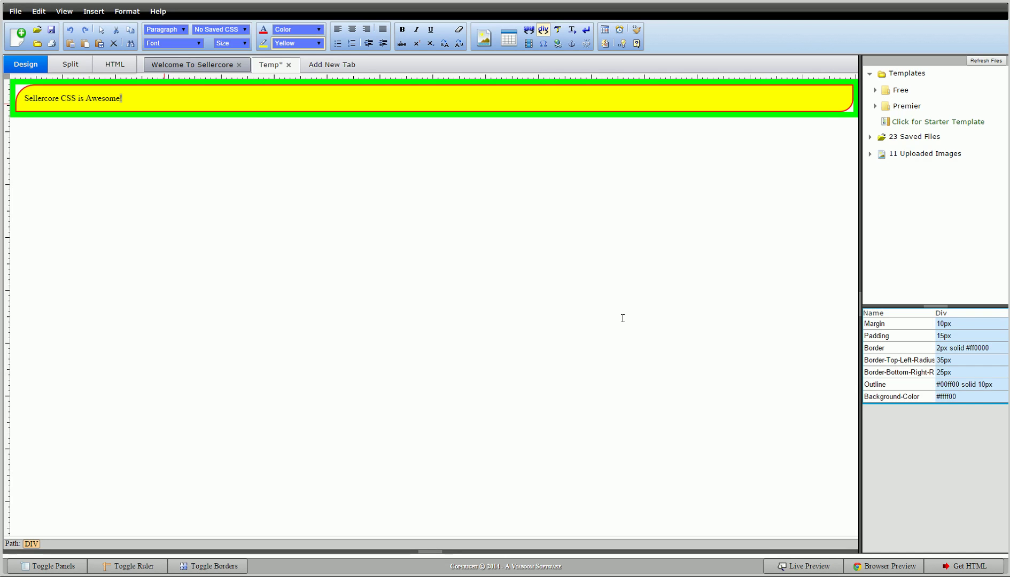
{"action": "left_click", "coordinate": [189, 64]}
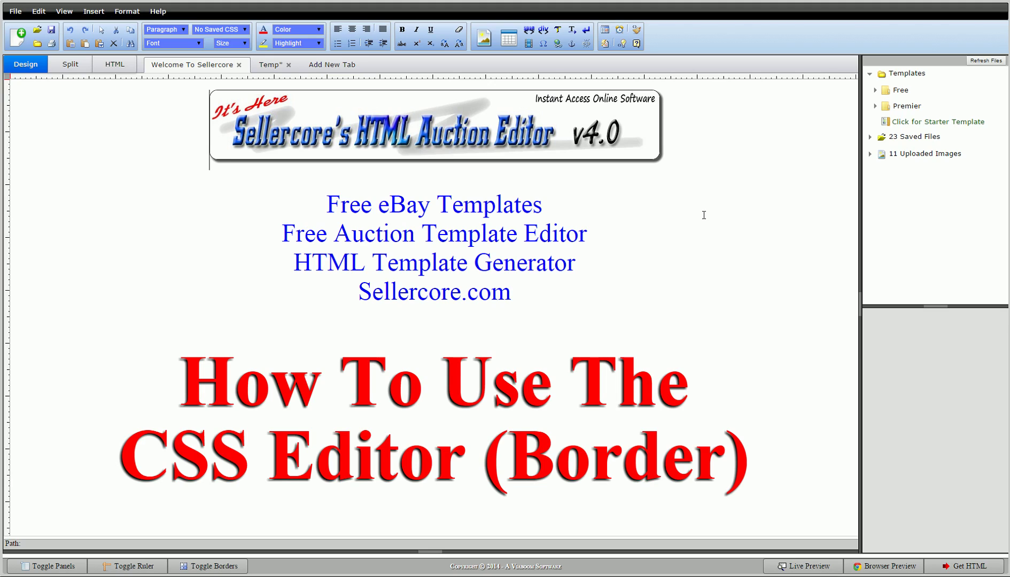